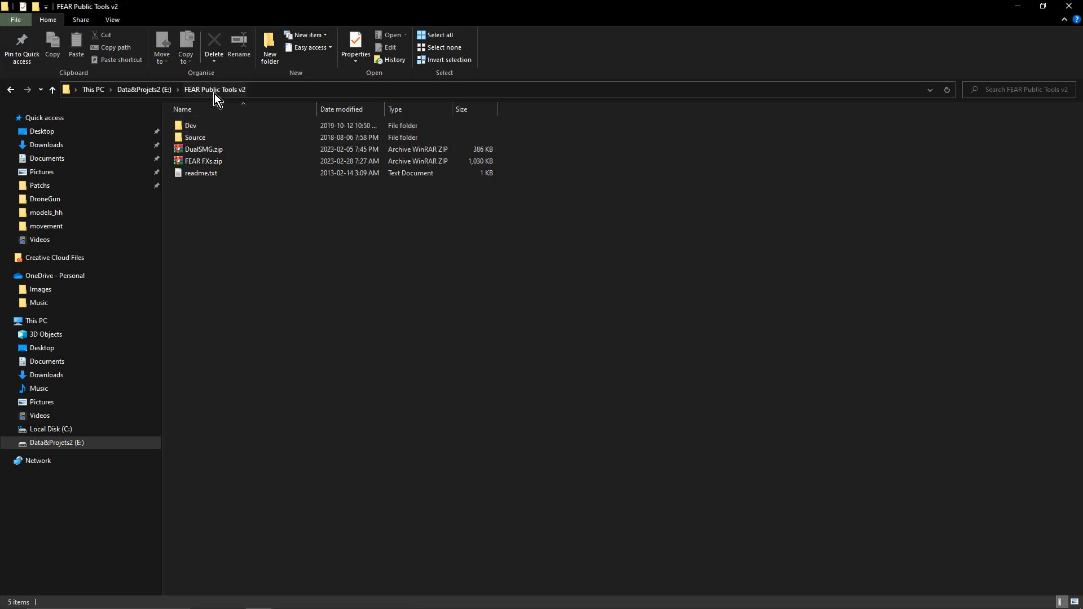
# Launch WorldEdit.exe from the Dev\Tools folder of FEAR Public Tools v2
pyautogui.doubleClick(212, 129)
pyautogui.doubleClick(194, 173)
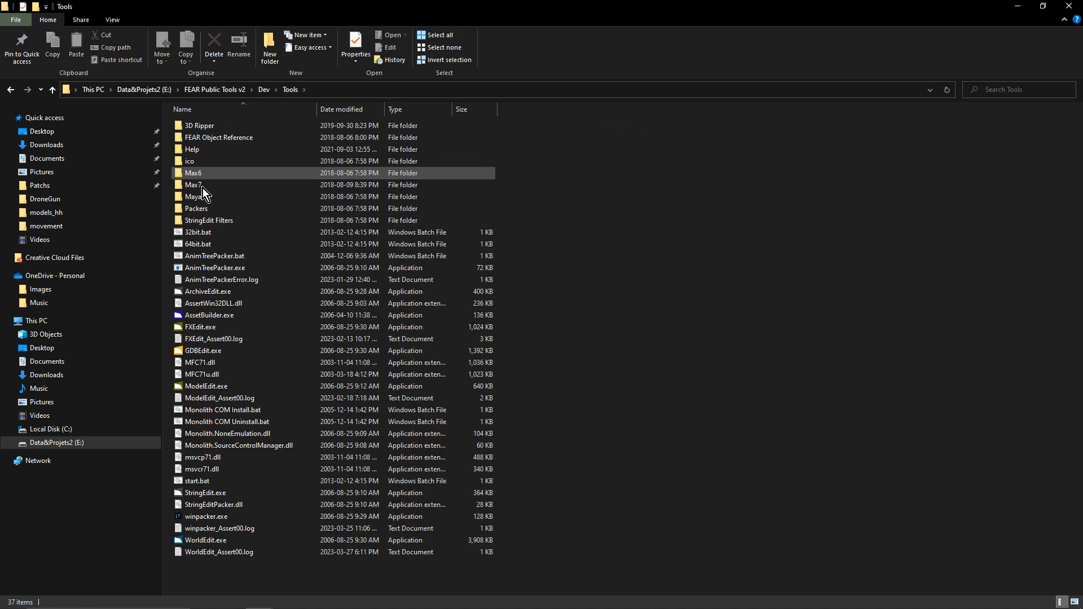
pyautogui.doubleClick(252, 539)
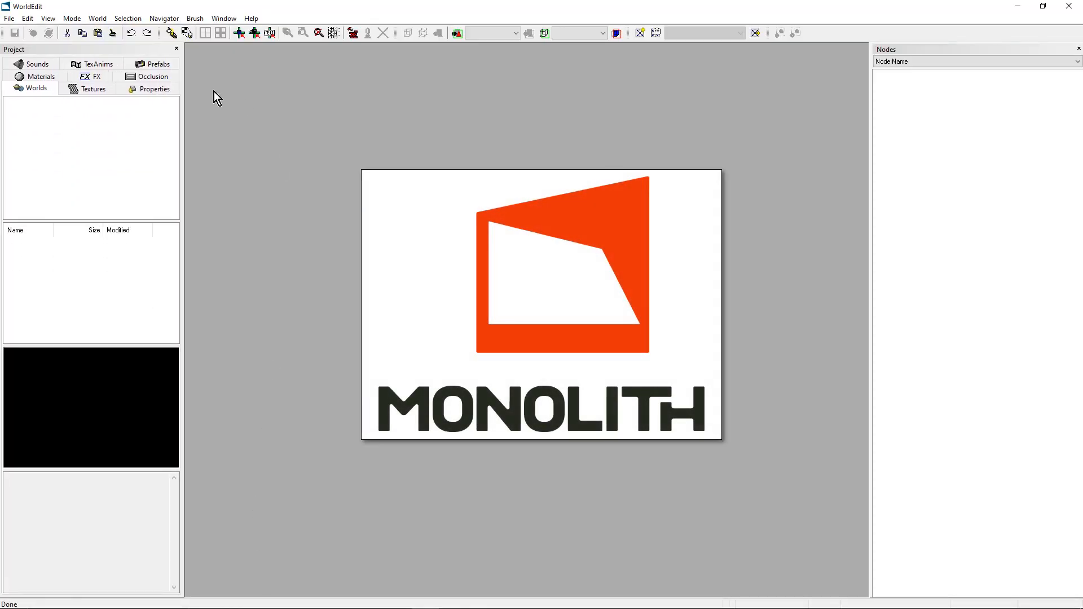
# Open the FEAR.dep project from the Dev\Runtime\Game folder of FEAR Public Tools v2
pyautogui.click(9, 18)
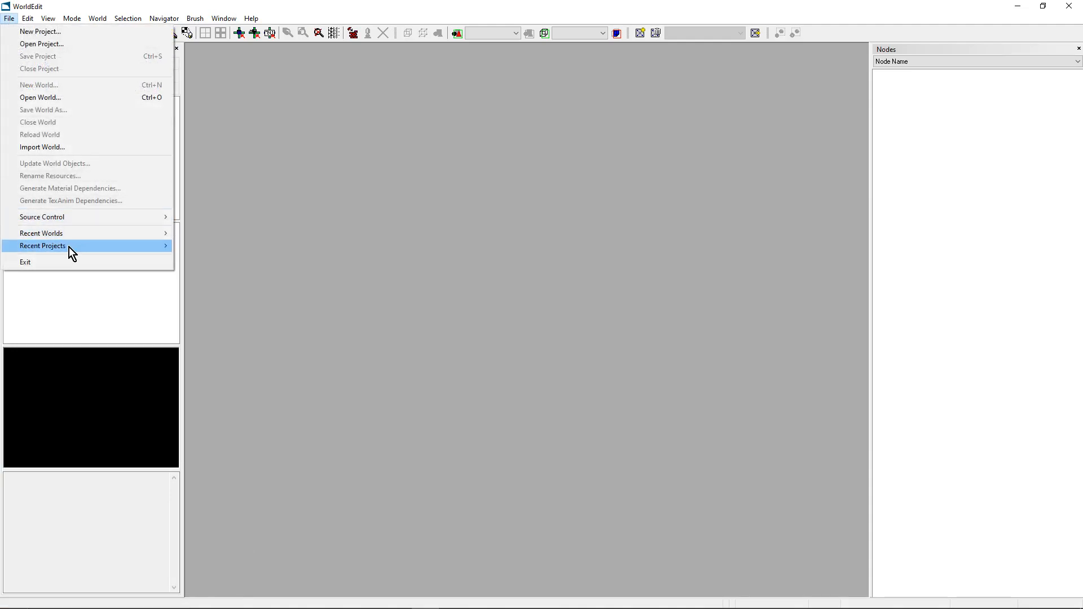
pyautogui.moveTo(69, 247)
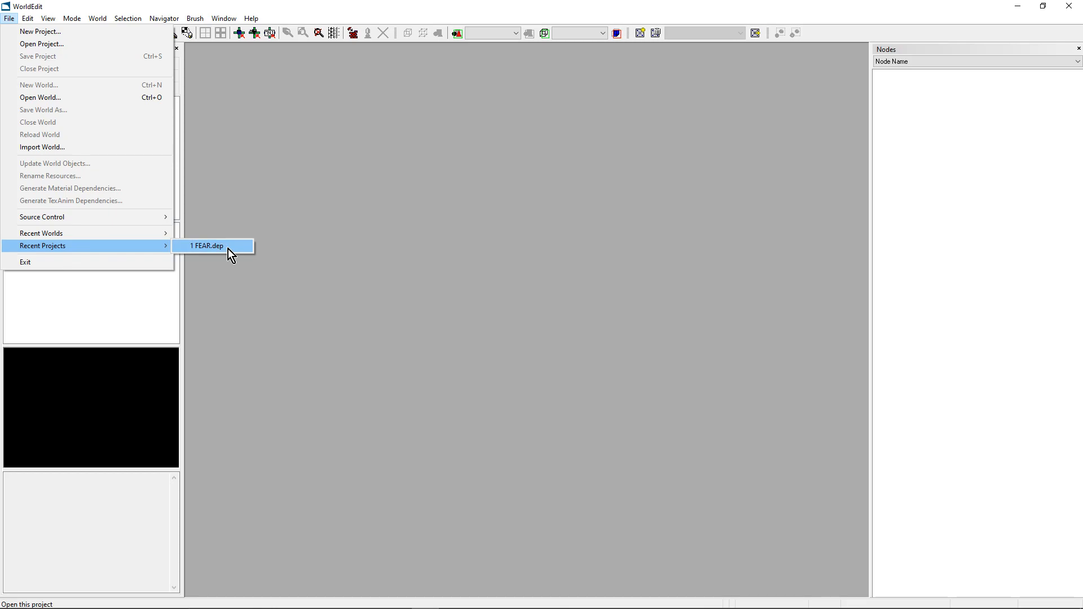
pyautogui.click(39, 46)
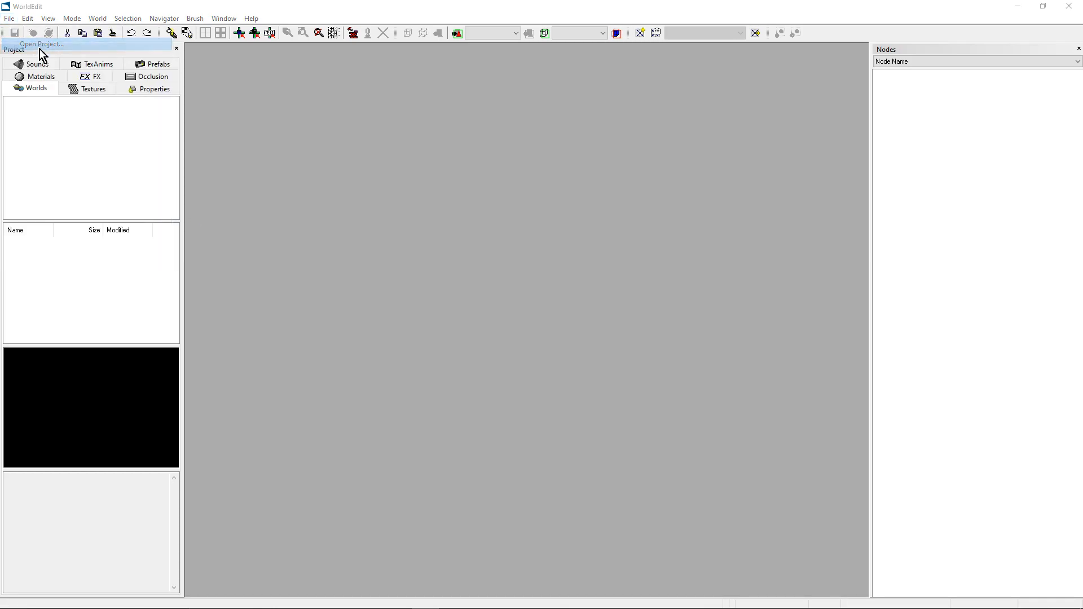
pyautogui.click(492, 212)
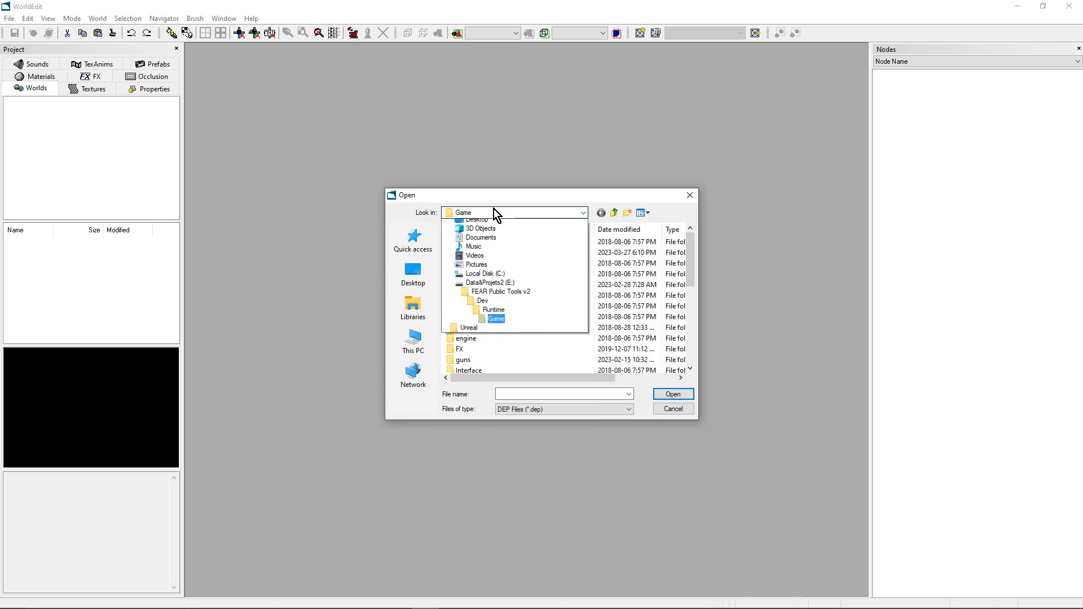
pyautogui.click(498, 404)
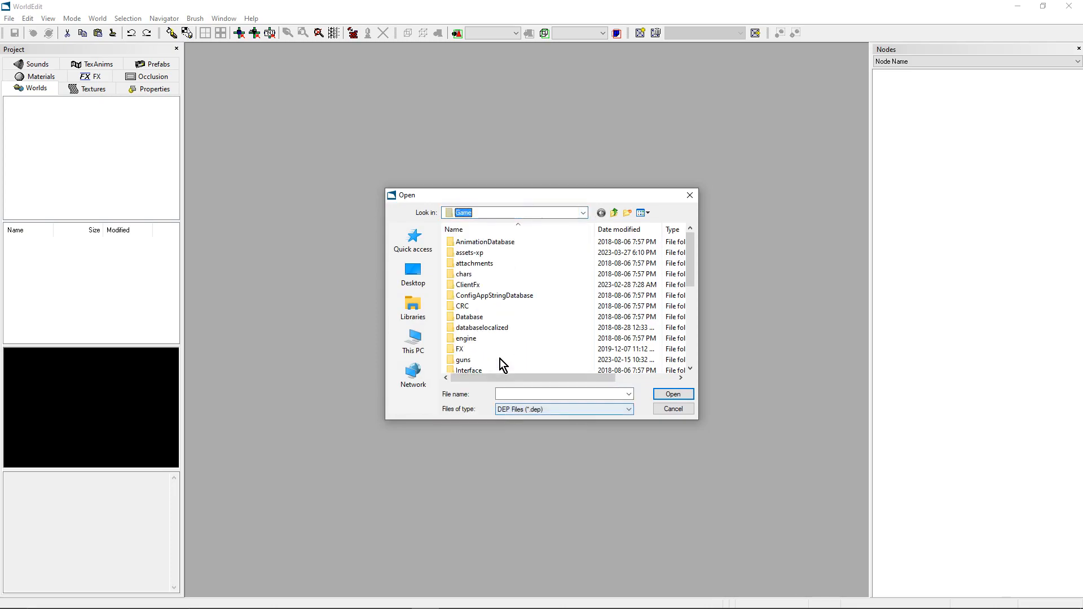
pyautogui.click(490, 214)
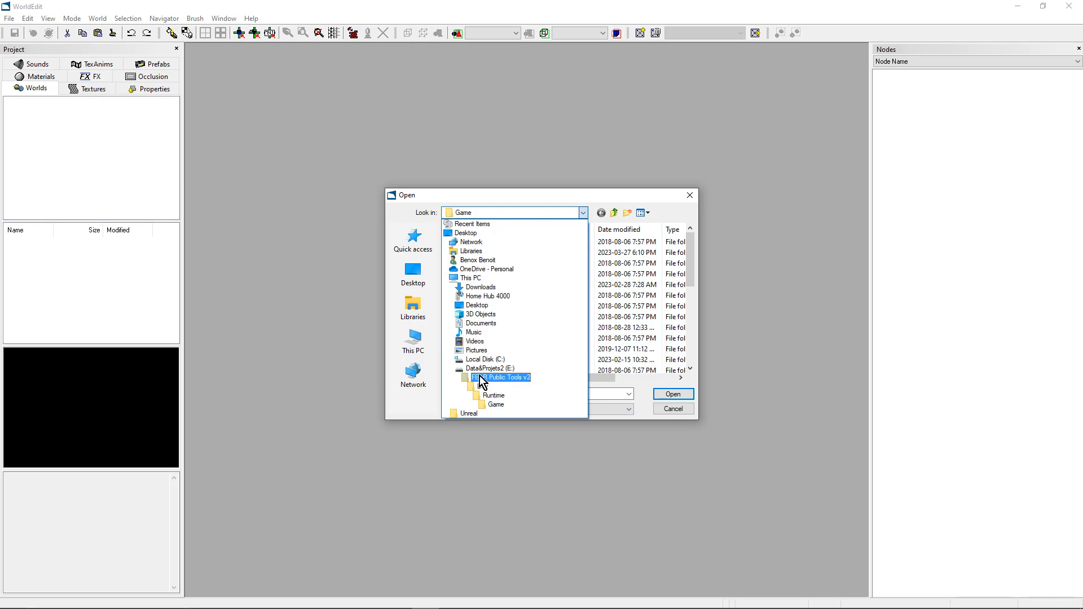
pyautogui.click(495, 404)
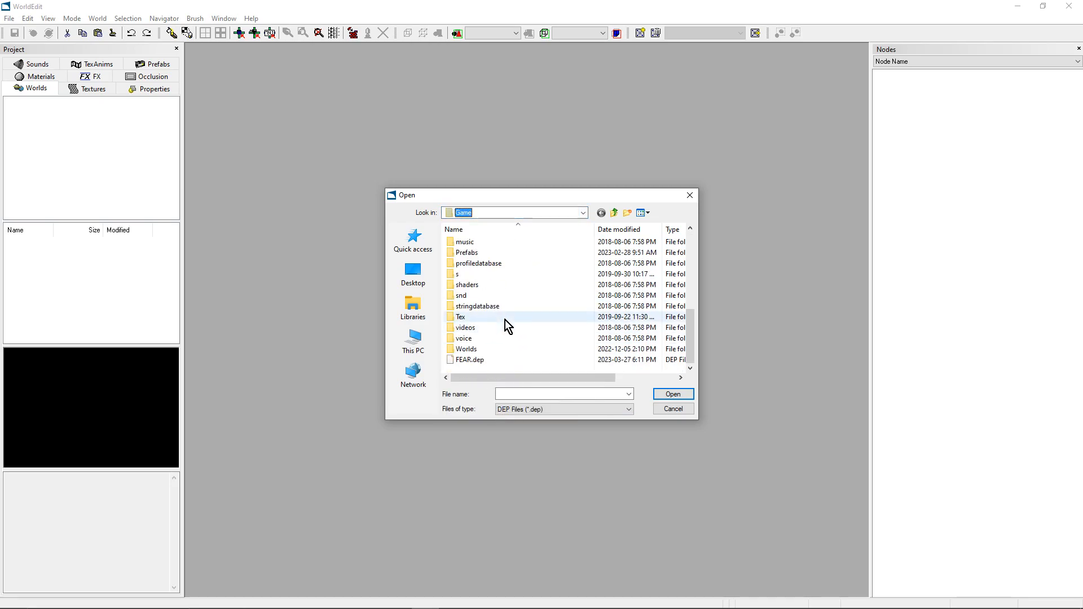
pyautogui.scroll(-4, 479, 363)
pyautogui.click(479, 366)
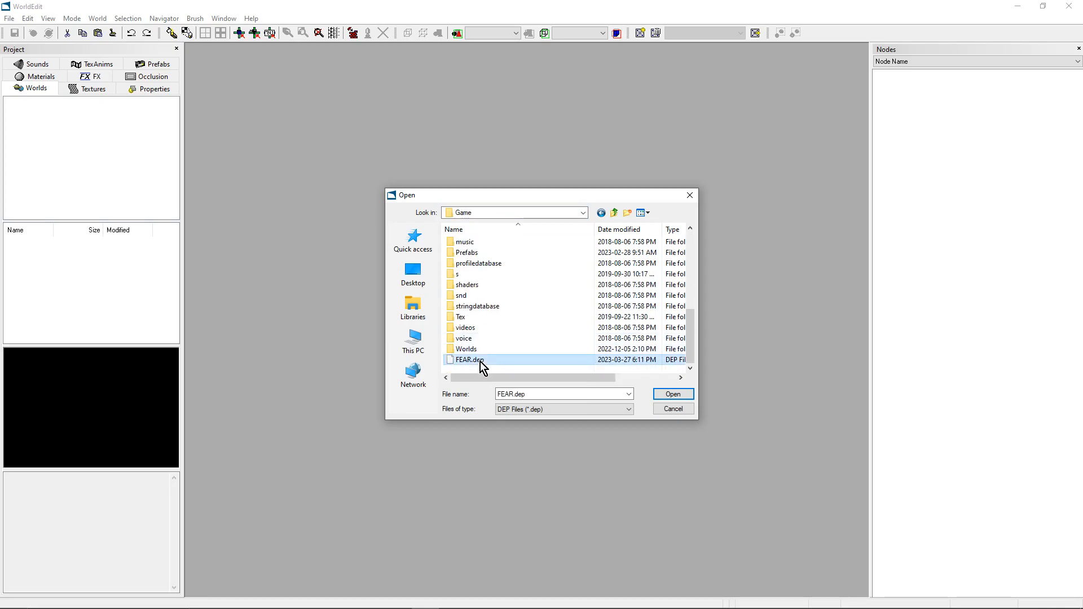
pyautogui.click(671, 394)
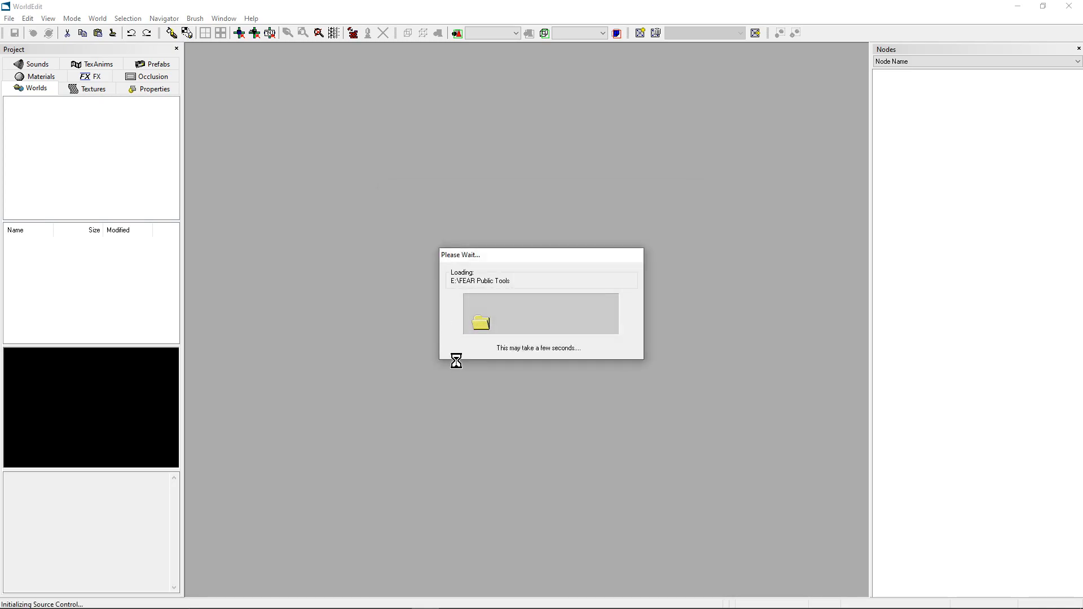
pyautogui.click(578, 330)
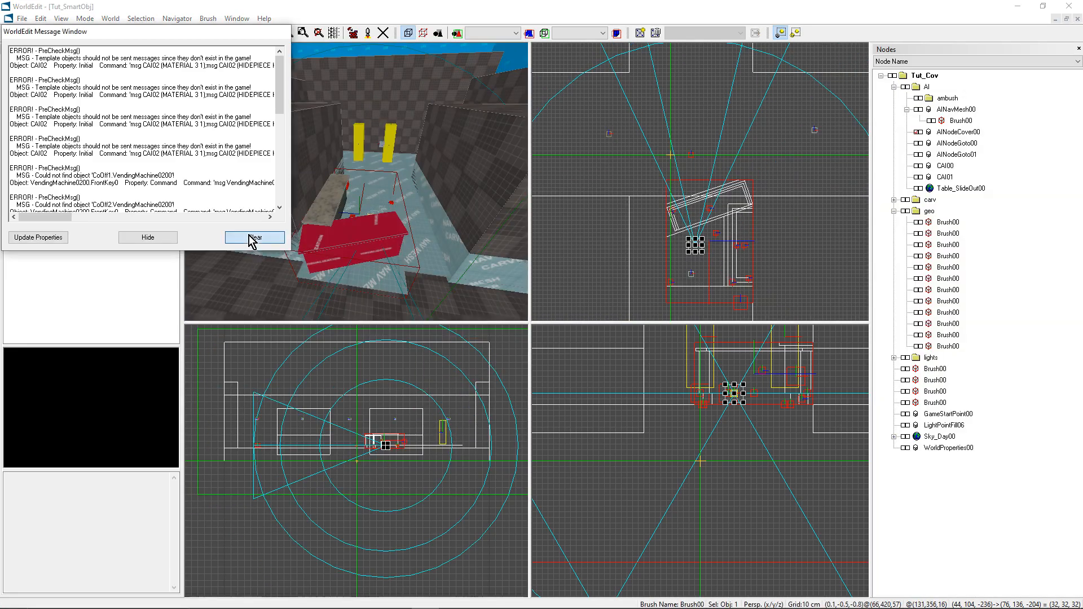
# Clear the error messages and hide the WorldEdit message window
pyautogui.click(248, 237)
pyautogui.click(160, 237)
pyautogui.moveTo(320, 246); pyautogui.dragTo(323, 214)
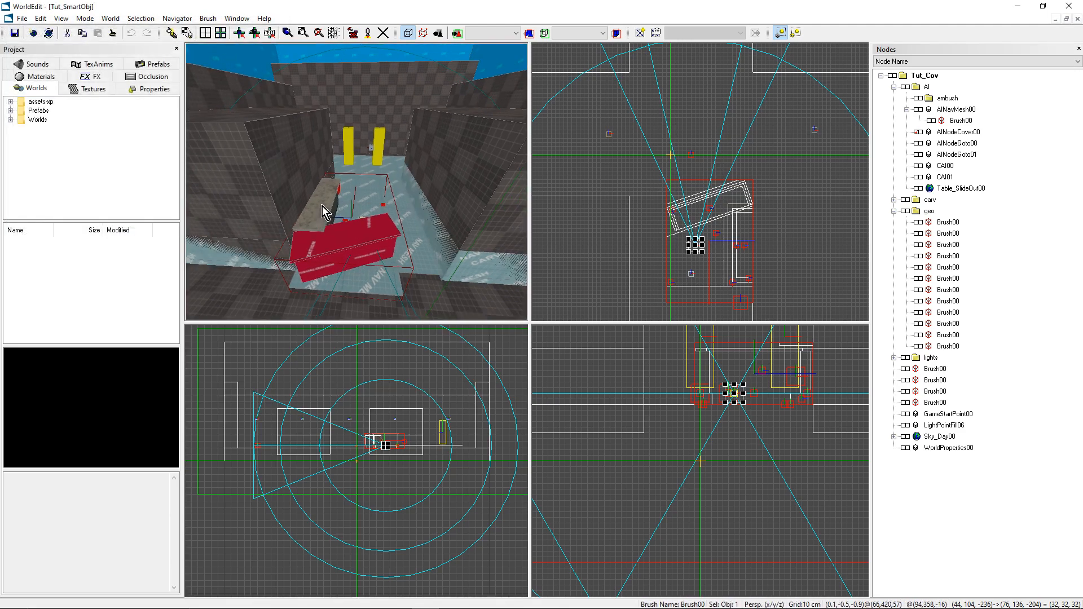
# Look over the open world windows in their un-maximized state, and return to the maximized Tut_SmartObj world
pyautogui.click(237, 18)
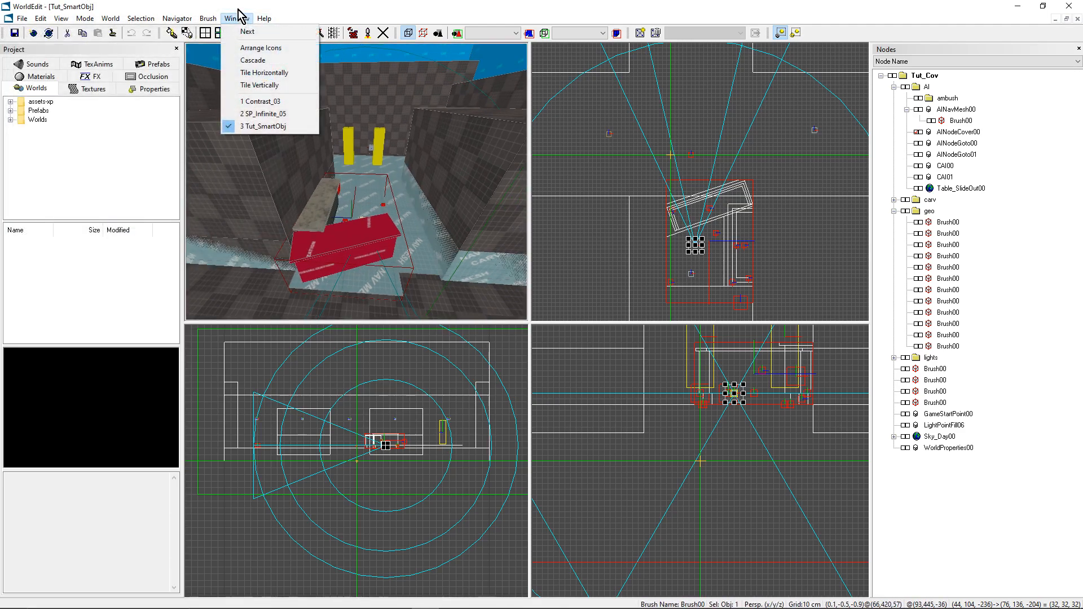
pyautogui.click(247, 32)
pyautogui.click(1066, 19)
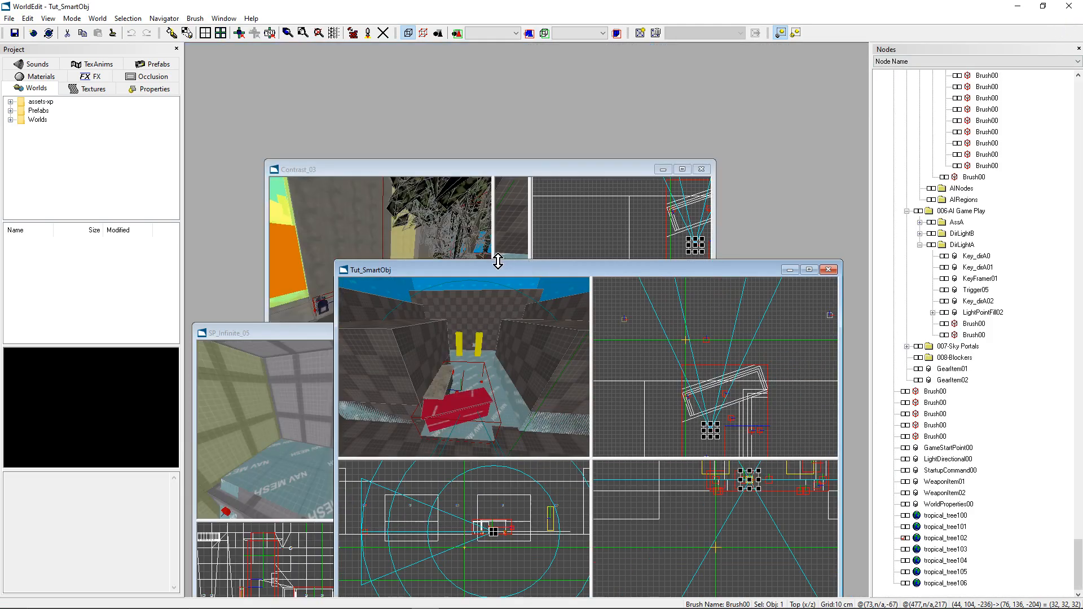
pyautogui.moveTo(496, 269); pyautogui.dragTo(410, 167)
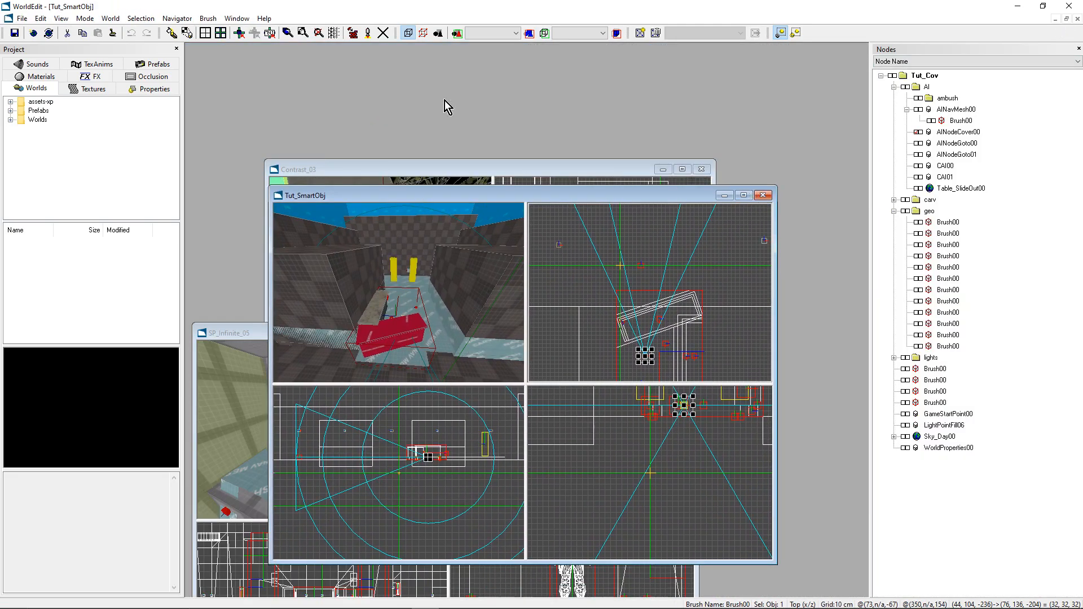
pyautogui.doubleClick(445, 169)
pyautogui.click(341, 198)
pyautogui.click(237, 18)
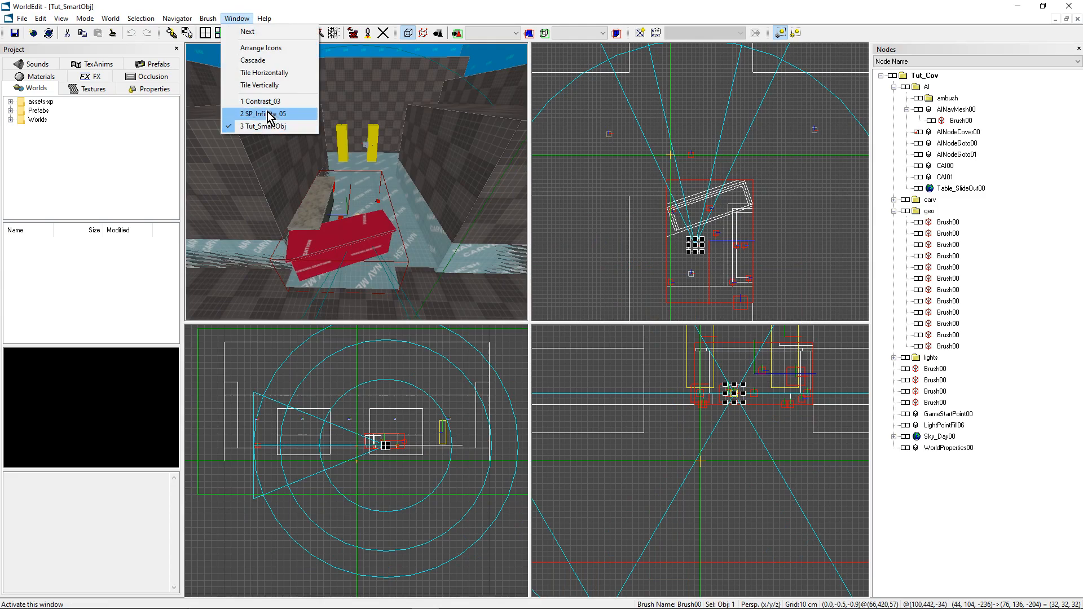
pyautogui.click(264, 125)
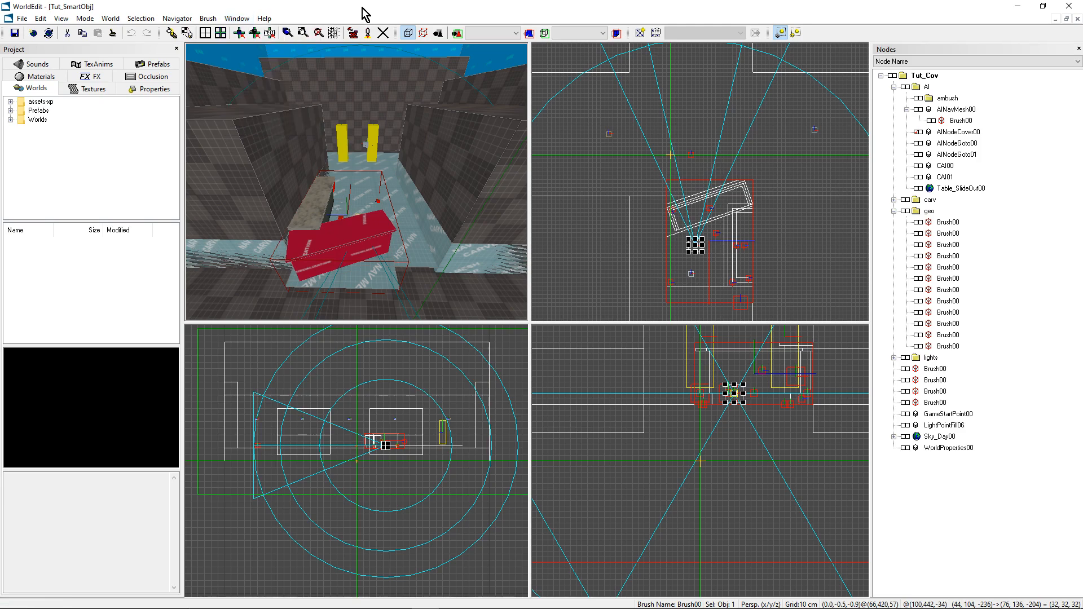
# Create a new world named kiki69 in the assets-xp directory, overwriting the existing world of that name
pyautogui.click(22, 19)
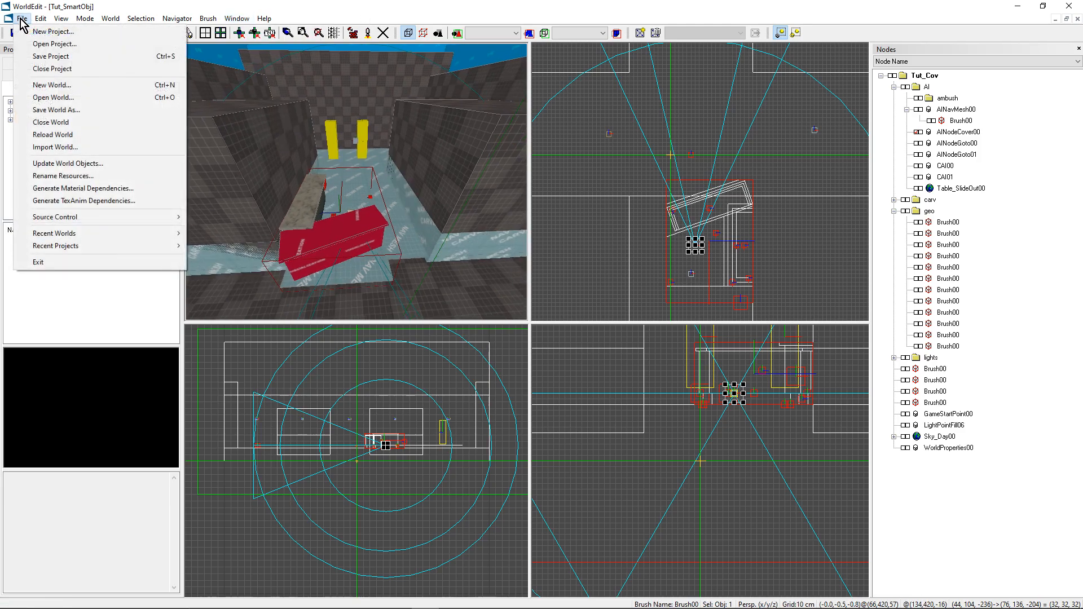
pyautogui.click(51, 85)
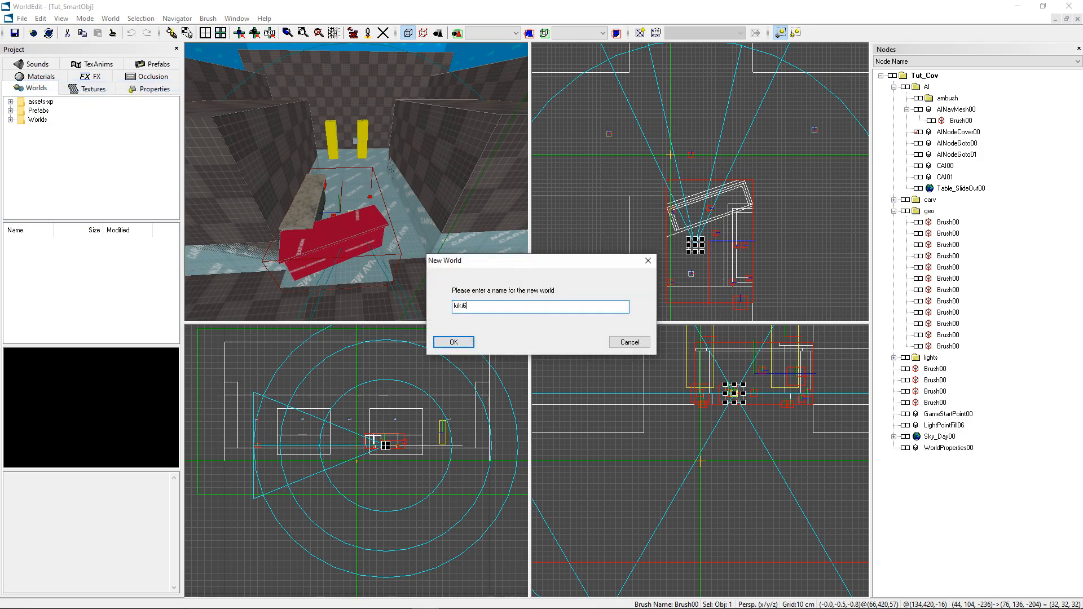
pyautogui.click(455, 343)
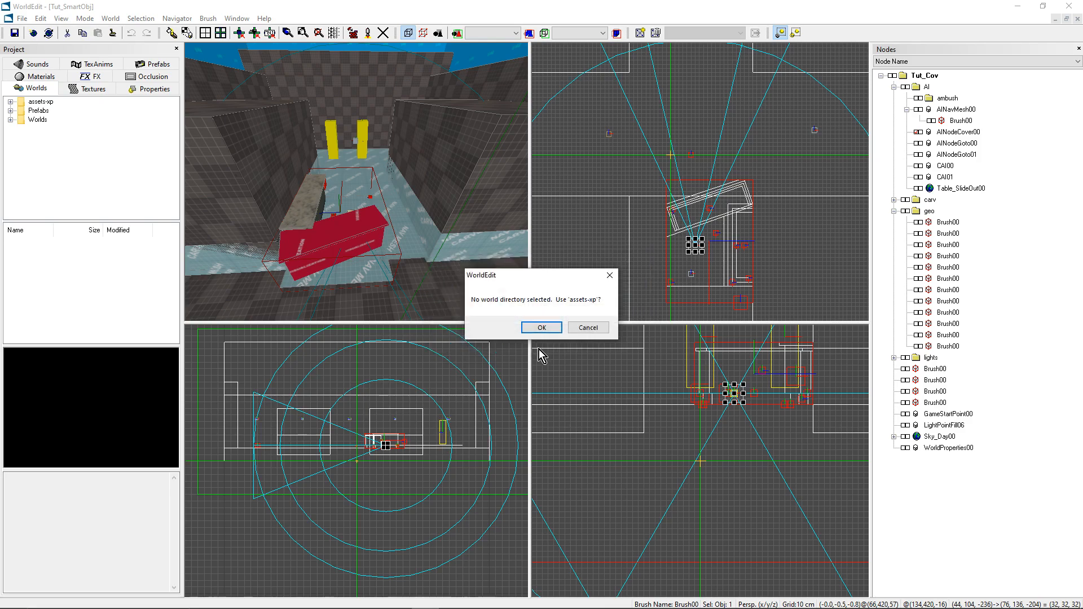
pyautogui.click(545, 330)
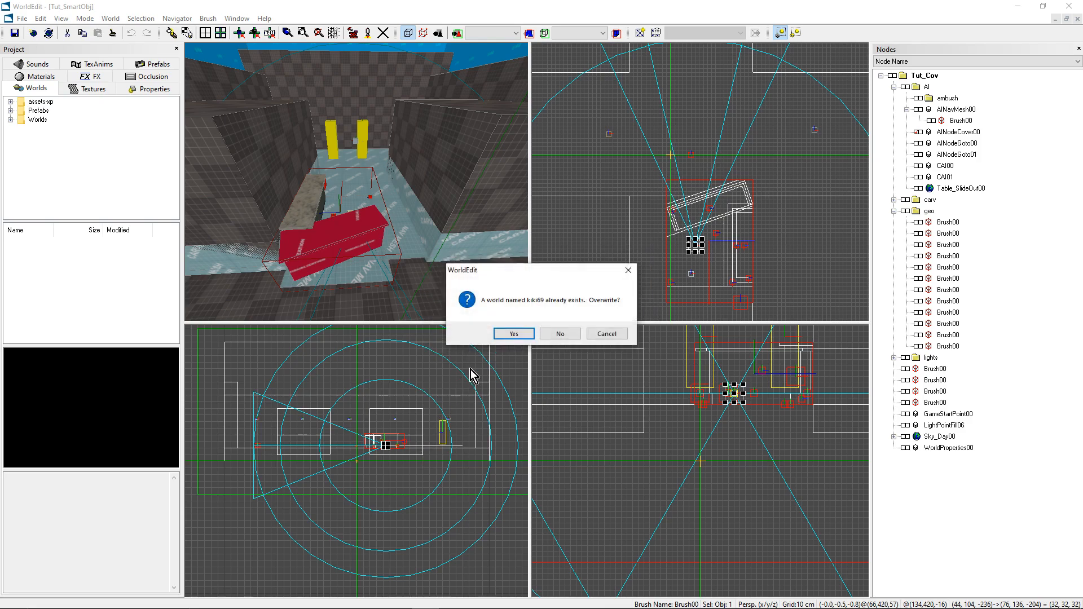
pyautogui.click(510, 333)
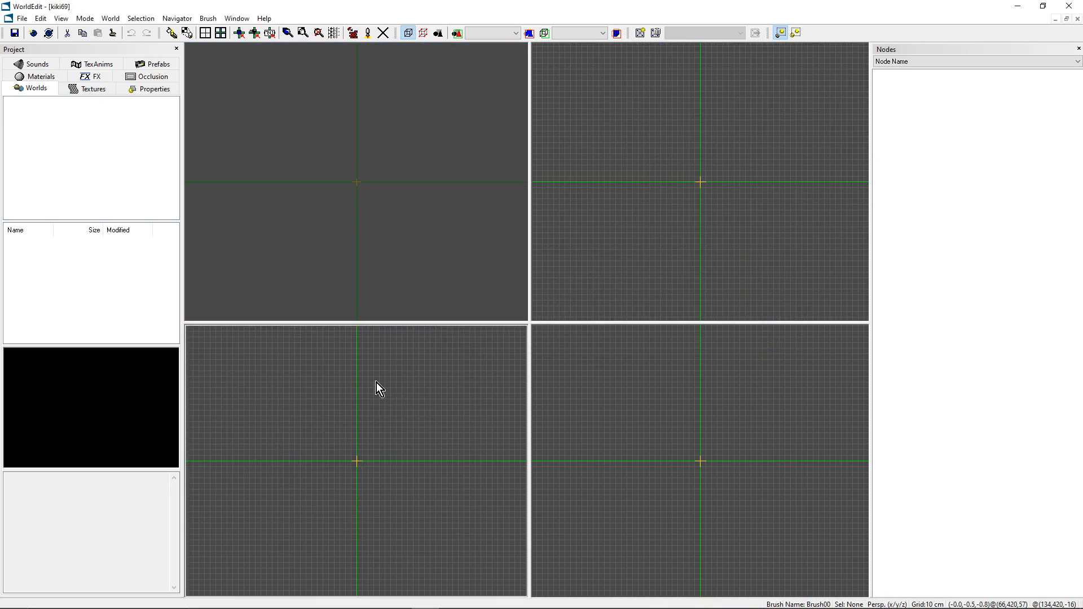
# Add a cube brush with a thickness of 100 at the origin of the new world
pyautogui.moveTo(325, 221)
pyautogui.mouseDown(button='middle')
pyautogui.moveTo(357, 182)
pyautogui.moveTo(356, 191)
pyautogui.mouseUp(button='middle')
pyautogui.rightClick(356, 191)
pyautogui.moveTo(395, 191)
pyautogui.click(466, 210)
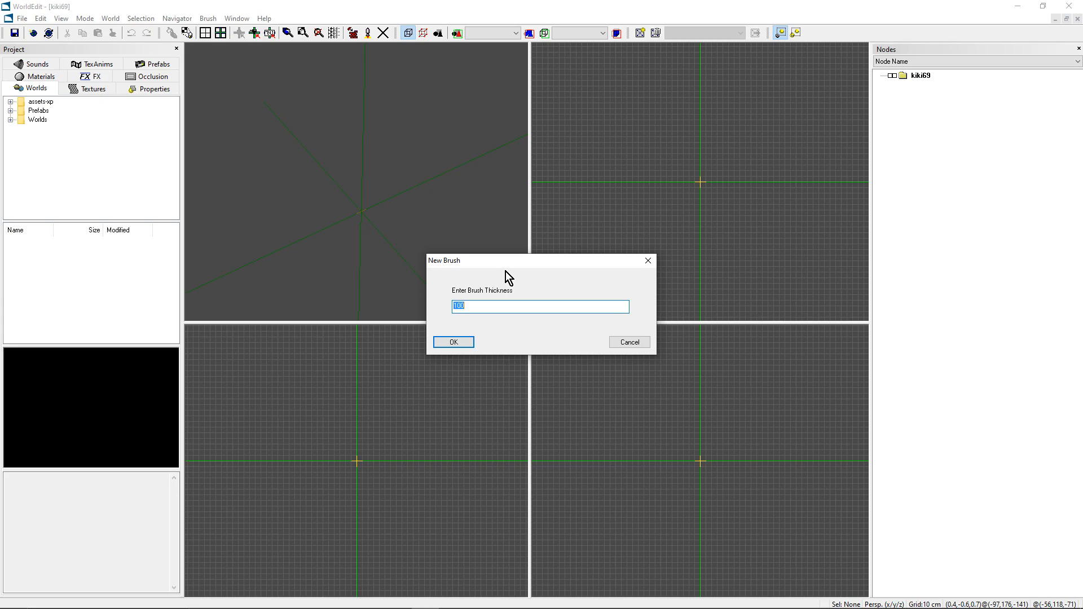
pyautogui.click(469, 343)
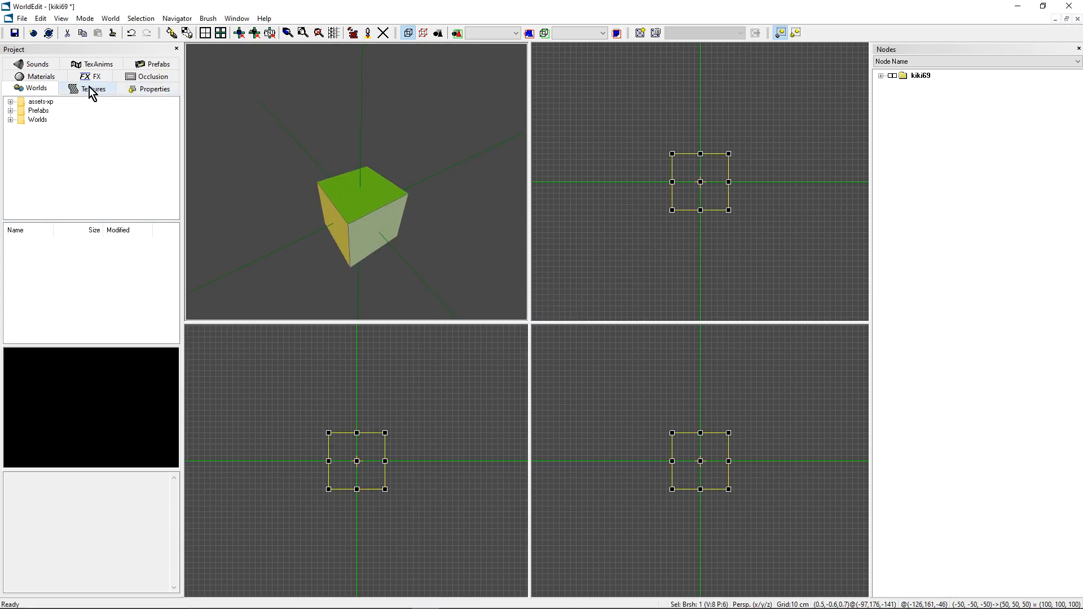
# Apply the Grid material from the Materials folder to the cube brush
pyautogui.click(47, 79)
pyautogui.click(40, 166)
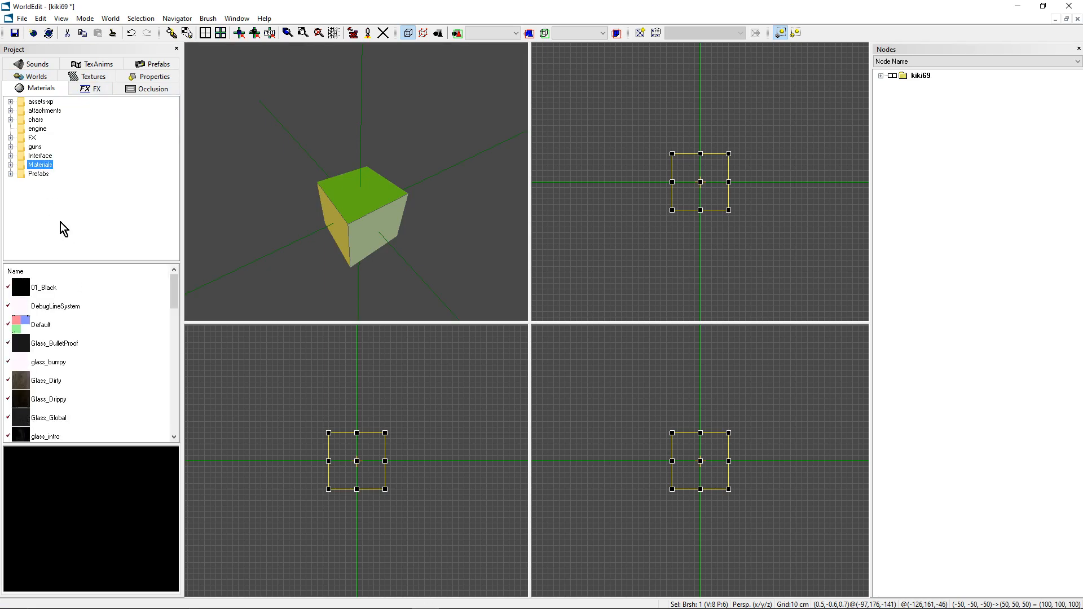
pyautogui.click(72, 344)
pyautogui.scroll(-6, 97, 366)
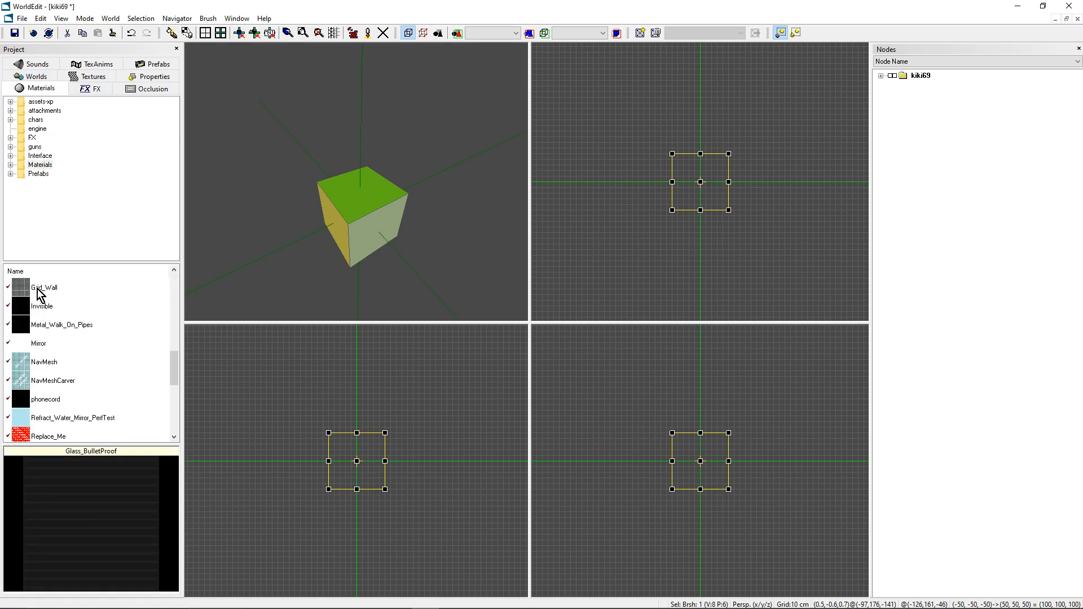
pyautogui.scroll(2, 85, 401)
pyautogui.click(39, 305)
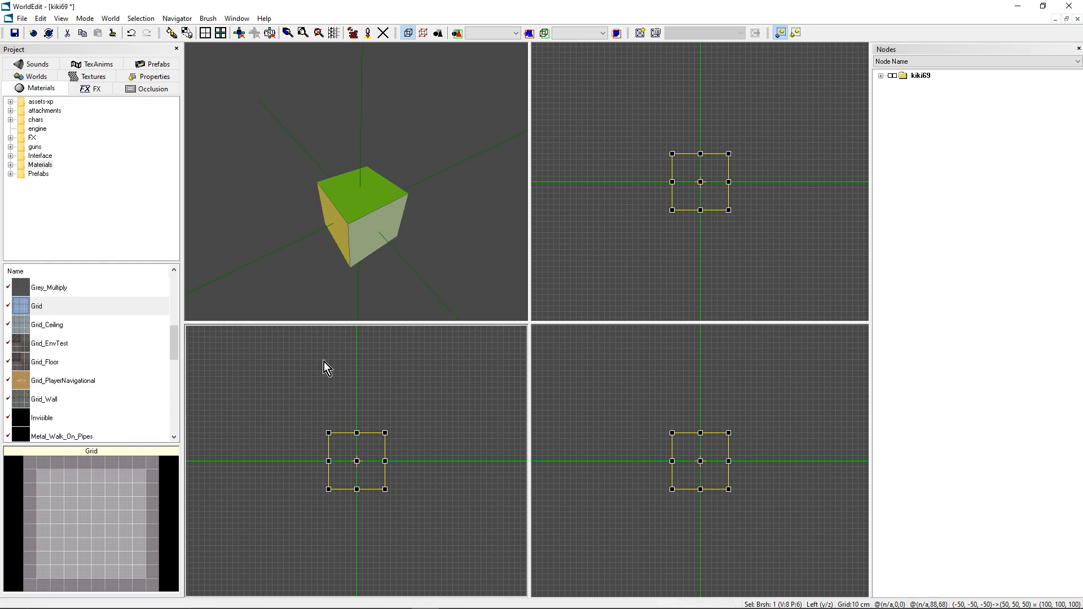
pyautogui.hotkey('ctrl', 't')
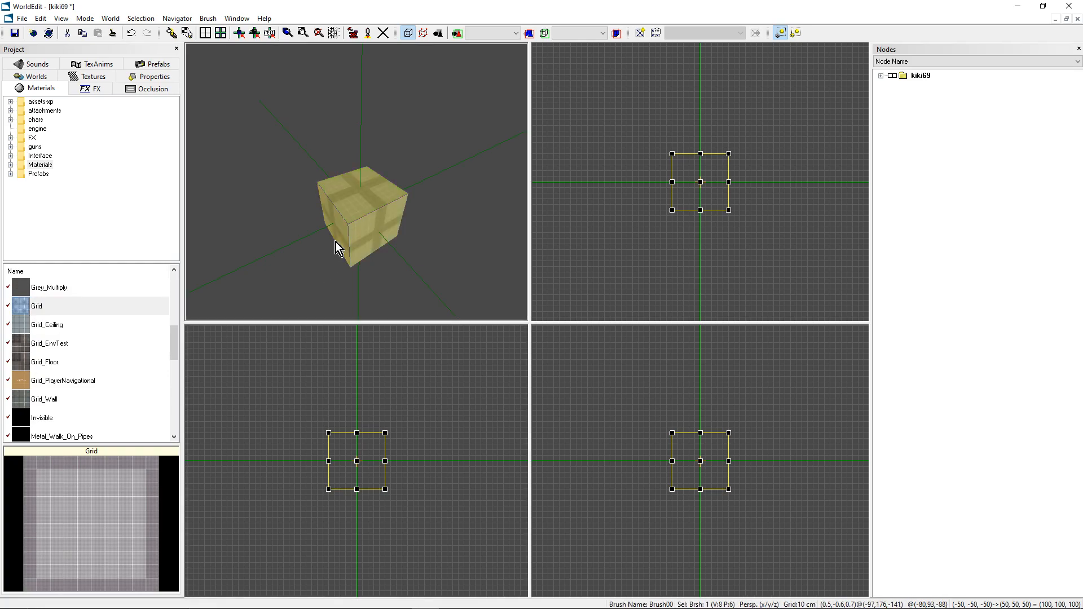
# Enlarge the brush's footprint to 400 by 400 around the origin, using a 1 m grid in the top view
pyautogui.scroll(-2, 726, 219)
pyautogui.scroll(-1, 436, 386)
pyautogui.scroll(-1, 620, 448)
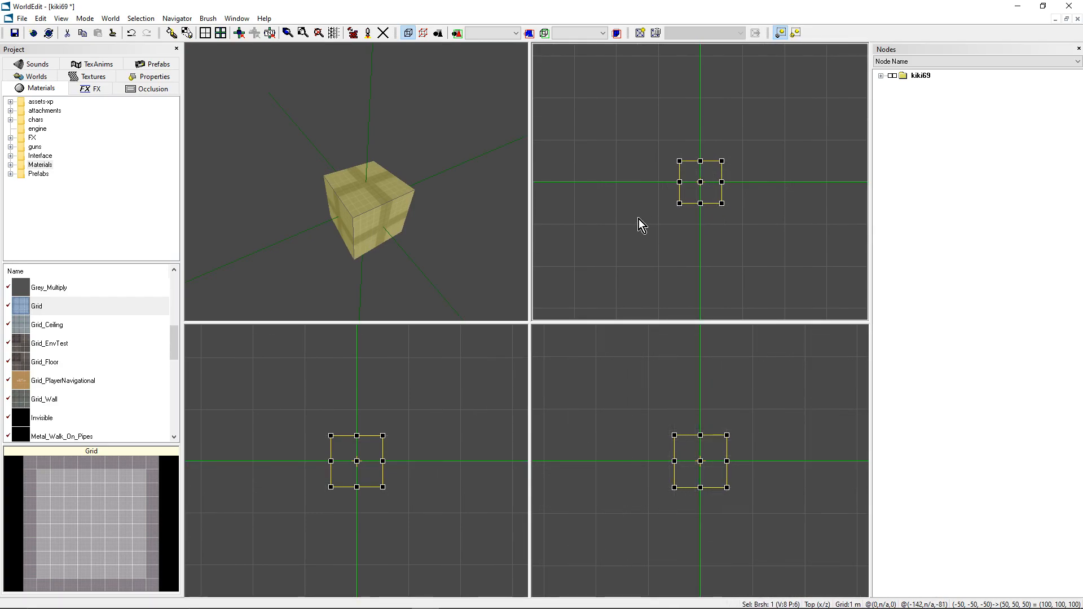
pyautogui.scroll(-3, 651, 233)
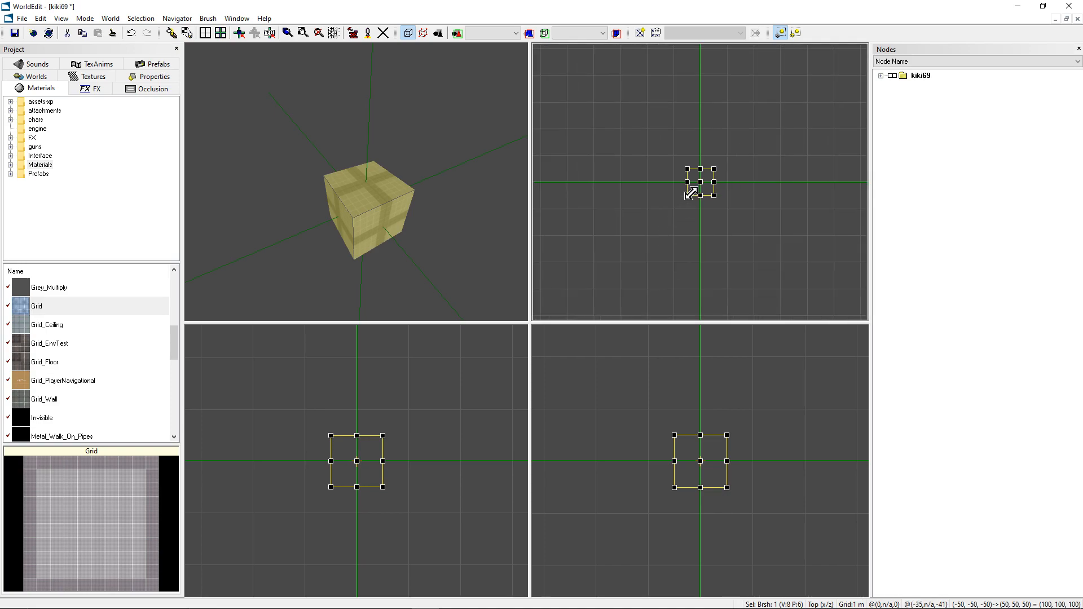
pyautogui.moveTo(688, 196); pyautogui.dragTo(648, 235)
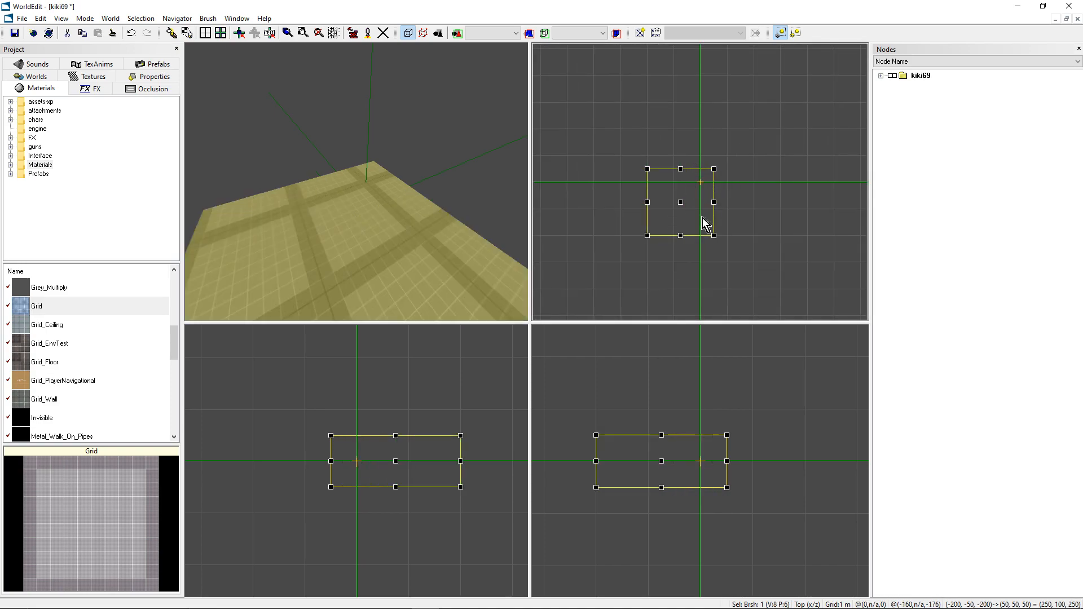
pyautogui.moveTo(713, 169); pyautogui.dragTo(754, 129)
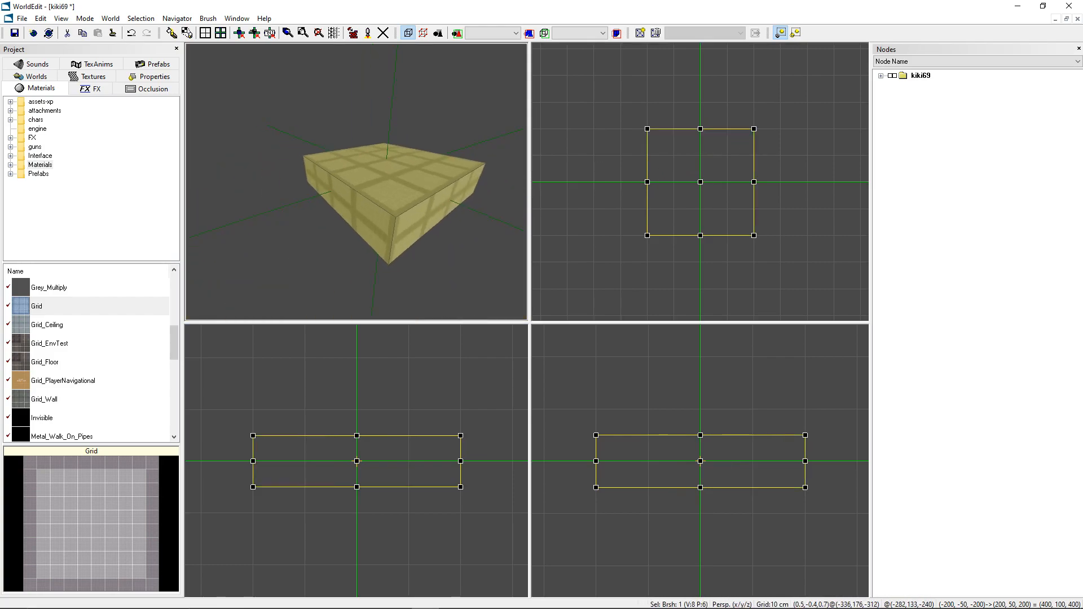
# Move the brush's bottom face up to the ground line and raise its top face to a height of 300
pyautogui.moveTo(354, 435); pyautogui.dragTo(356, 358)
pyautogui.moveTo(356, 488); pyautogui.dragTo(356, 461)
pyautogui.scroll(-2, 701, 467)
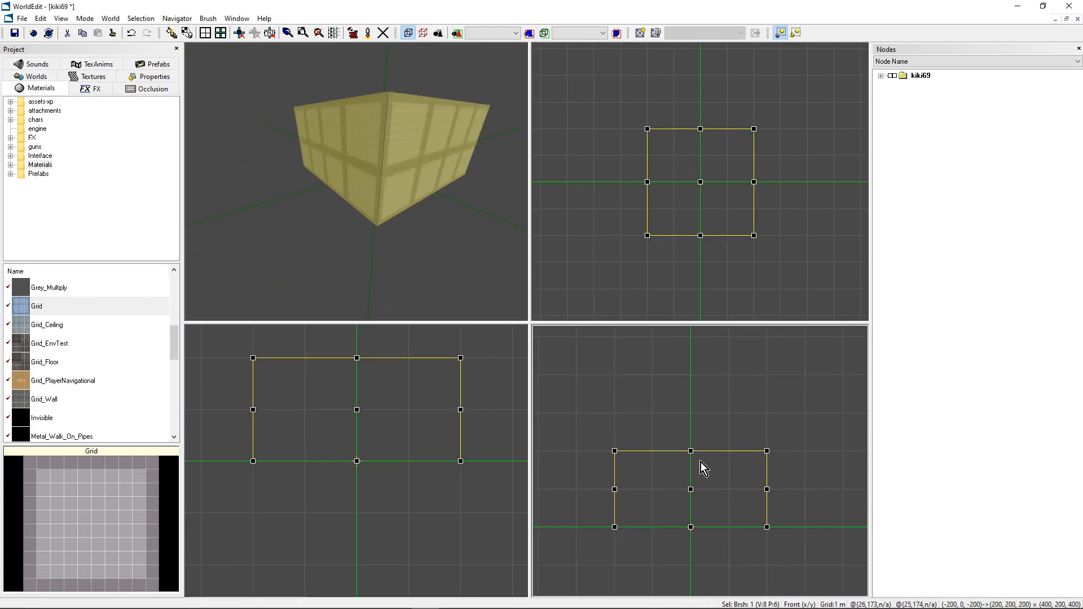
pyautogui.moveTo(692, 451); pyautogui.dragTo(693, 419)
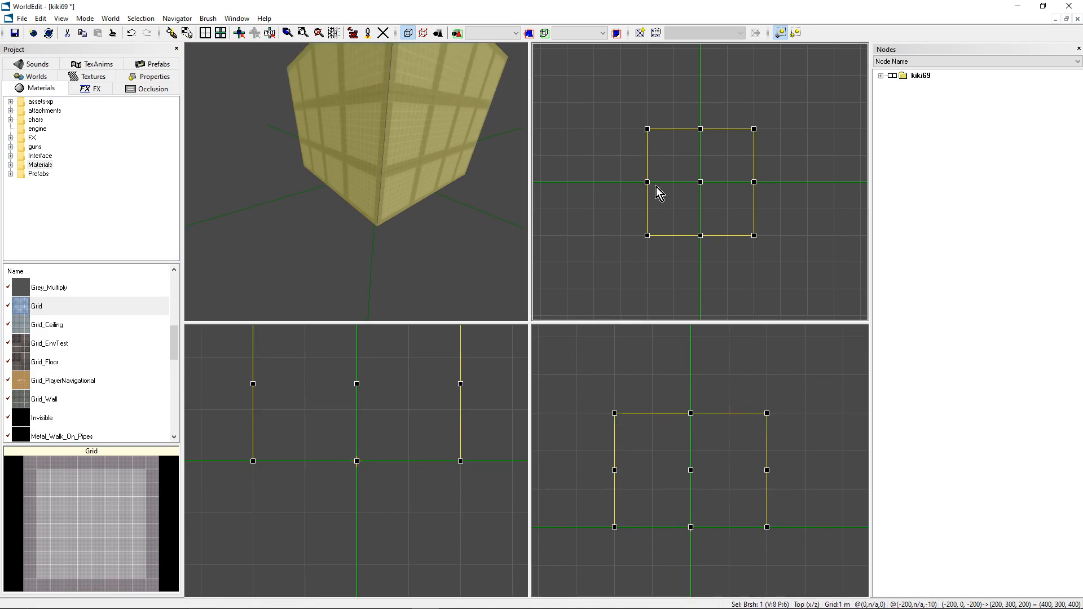
# Enlarge the room brush's footprint to 600 by 600, centred on the origin
pyautogui.moveTo(645, 180); pyautogui.dragTo(621, 181)
pyautogui.moveTo(754, 235); pyautogui.dragTo(780, 261)
pyautogui.moveTo(700, 129); pyautogui.dragTo(700, 103)
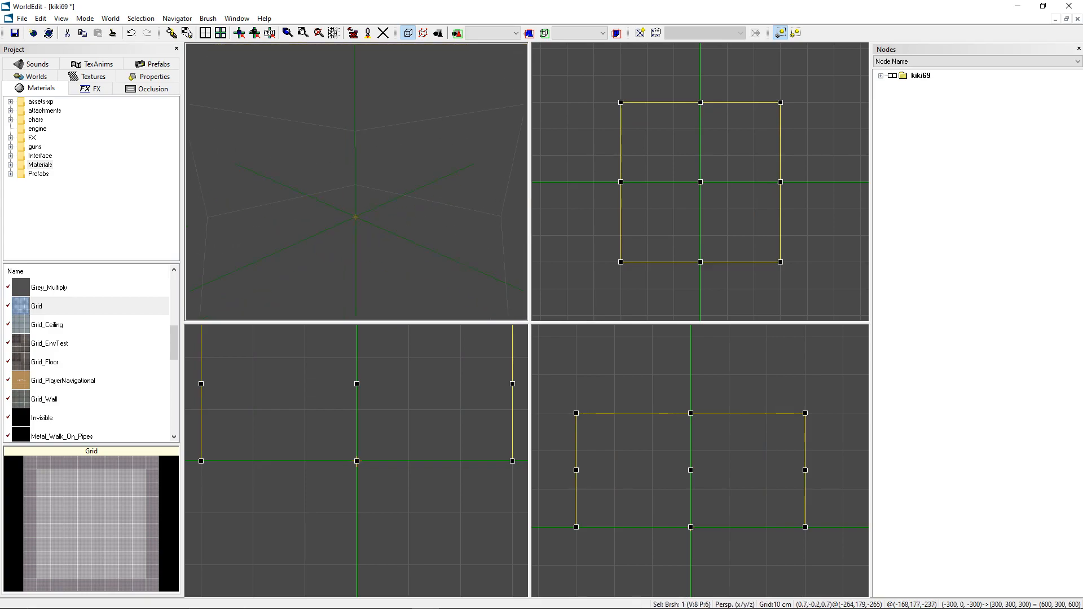
pyautogui.moveTo(435, 157); pyautogui.dragTo(357, 176, button='right')
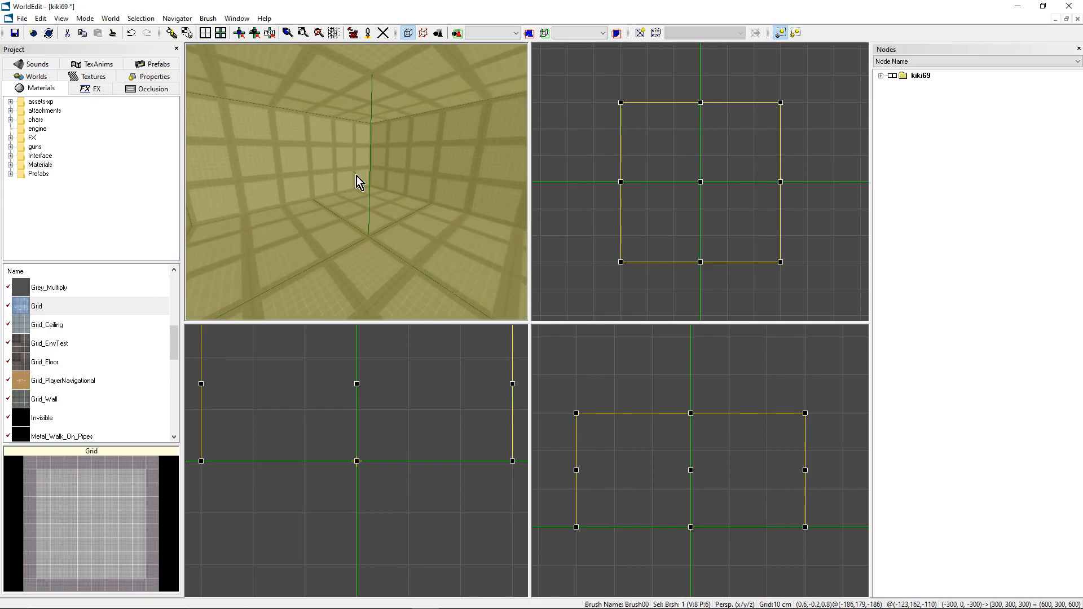
# Add a GameStartPoint object inside the room on the centre axis, at a height of 80
pyautogui.scroll(3, 701, 462)
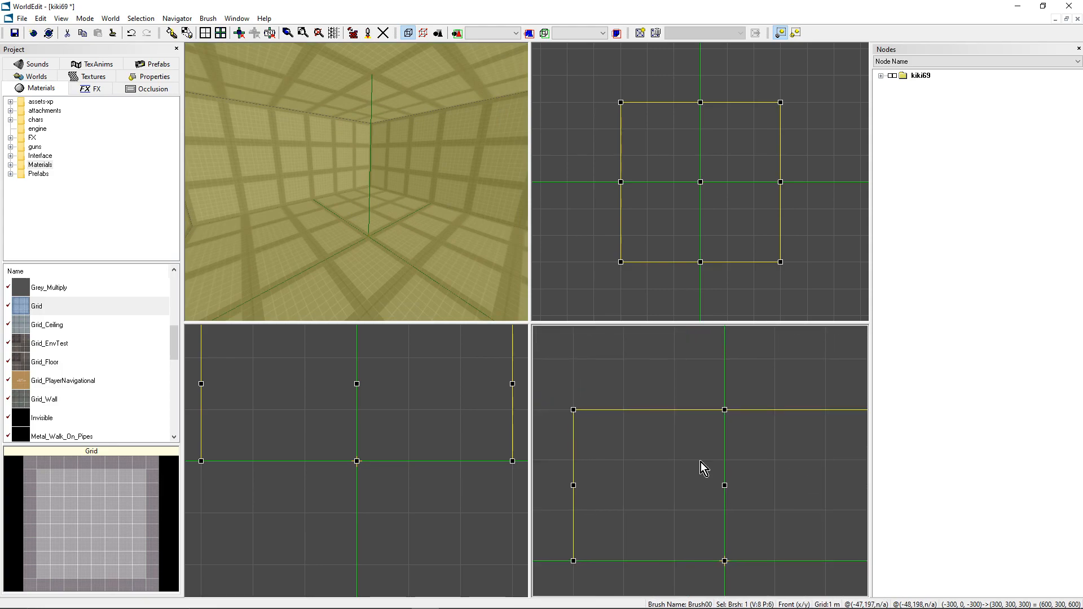
pyautogui.scroll(1, 701, 462)
pyautogui.scroll(1, 701, 462)
pyautogui.click(713, 478)
pyautogui.click(713, 471)
pyautogui.hotkey('ctrl', 'k')
pyautogui.moveTo(562, 261); pyautogui.dragTo(561, 303)
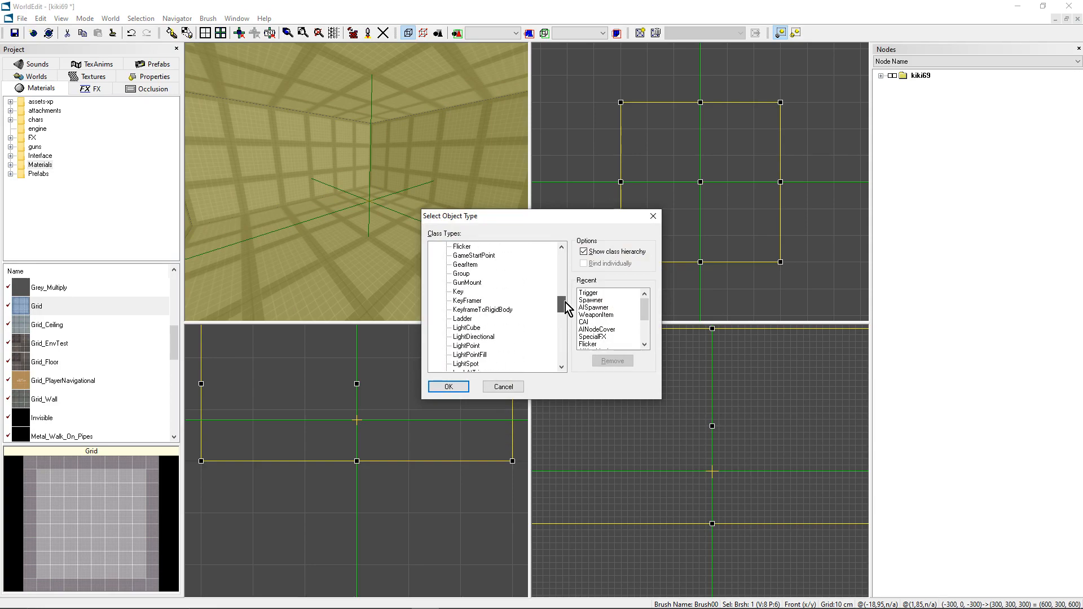
pyautogui.click(493, 274)
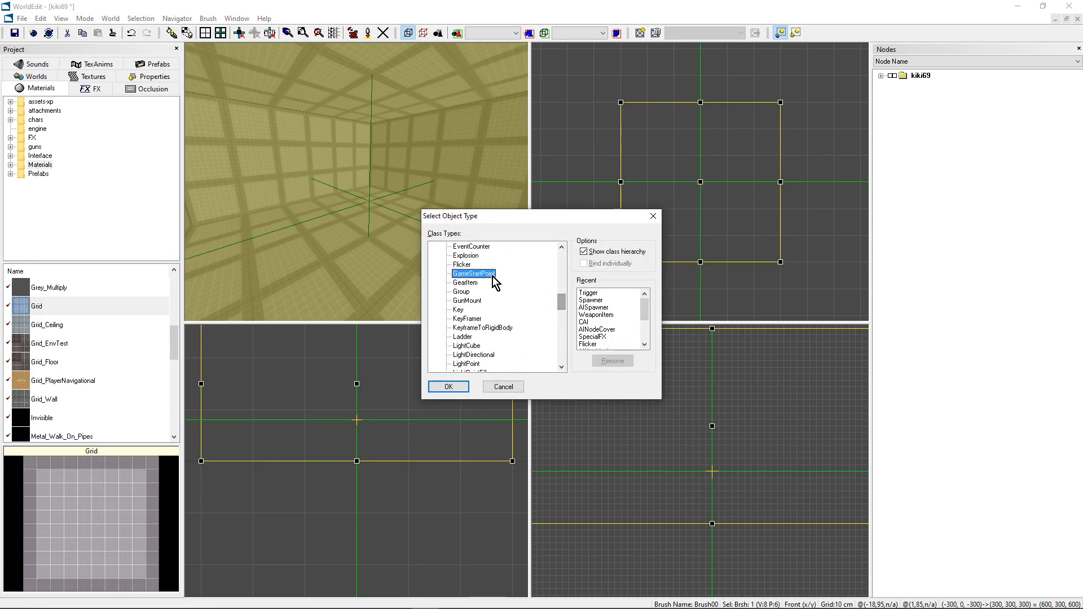
pyautogui.click(448, 386)
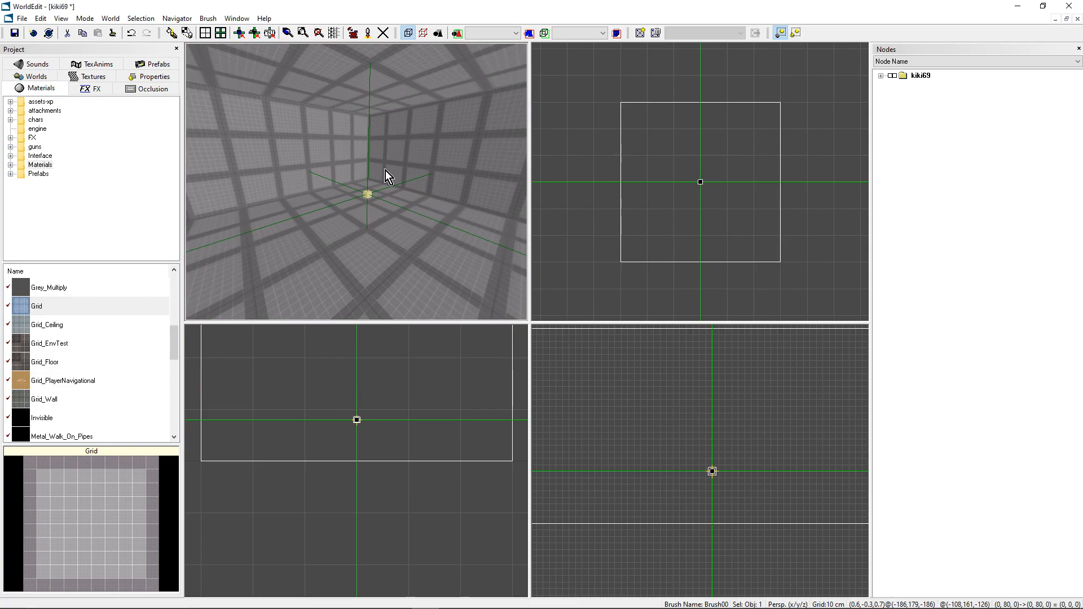
# Add a WorldProperties object at the same spot as the start point and expand the kiki69 node tree
pyautogui.hotkey('ctrl', 'k')
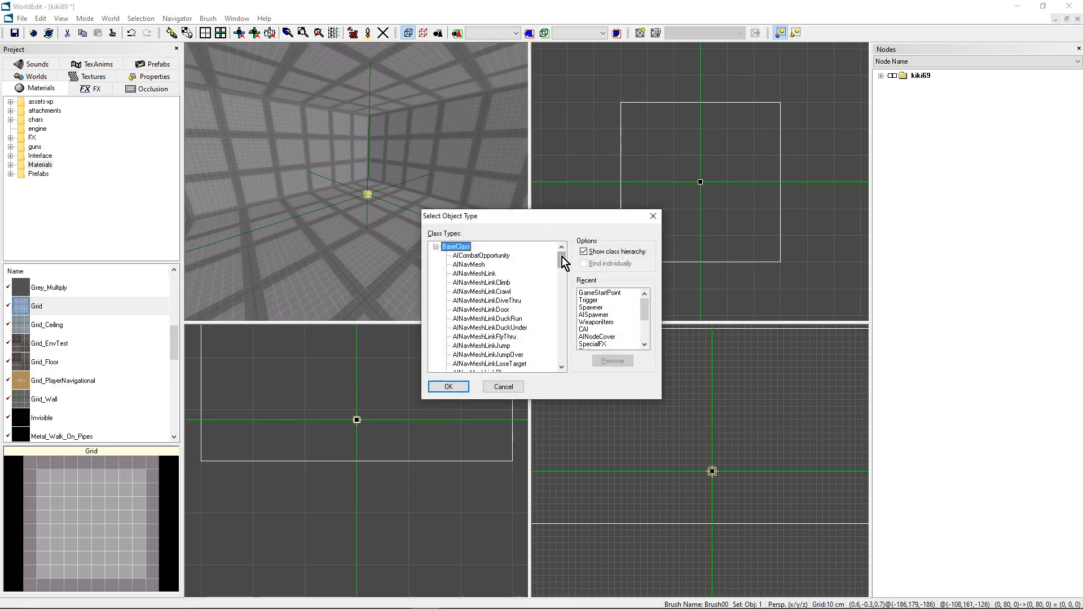
pyautogui.moveTo(562, 257); pyautogui.dragTo(552, 357)
pyautogui.click(491, 370)
pyautogui.click(464, 388)
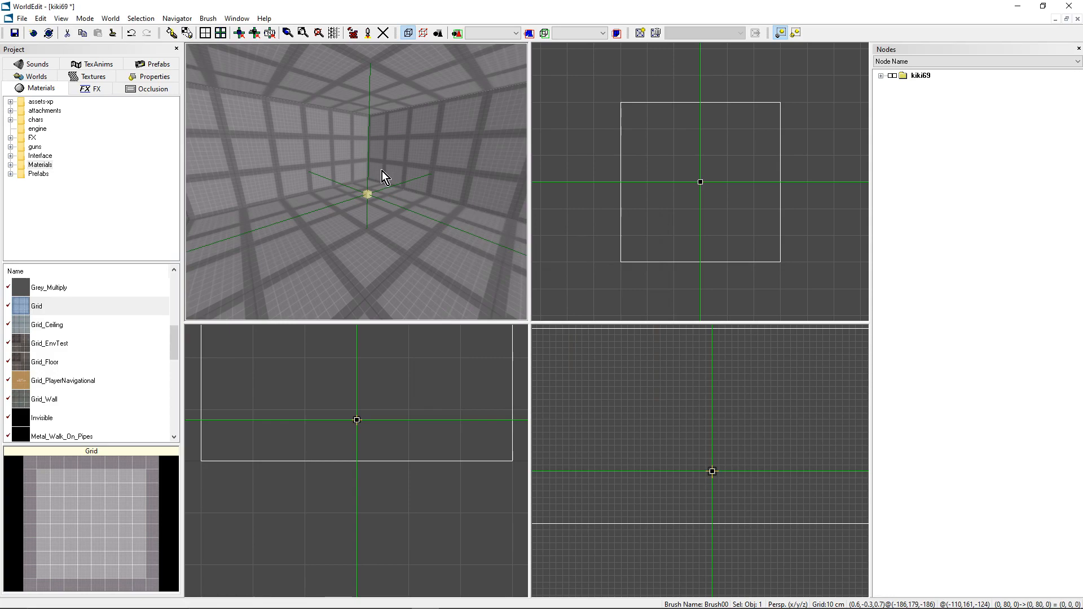
pyautogui.click(921, 76)
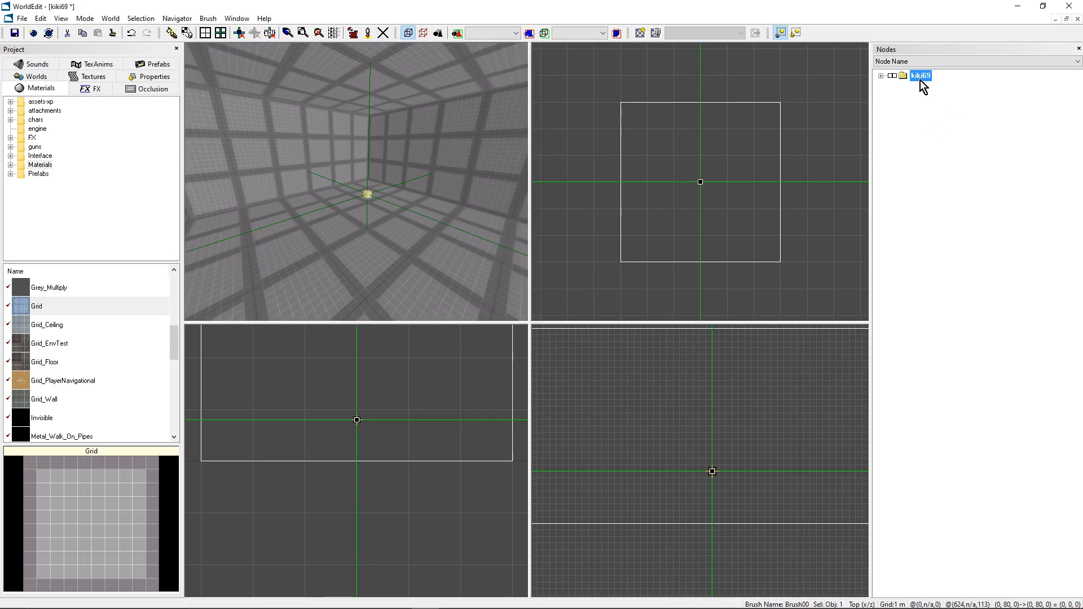
pyautogui.click(880, 76)
pyautogui.moveTo(322, 162); pyautogui.dragTo(341, 188, button='right')
# Select the room brush, copy it and paste the duplicate at its original location
pyautogui.click(433, 111)
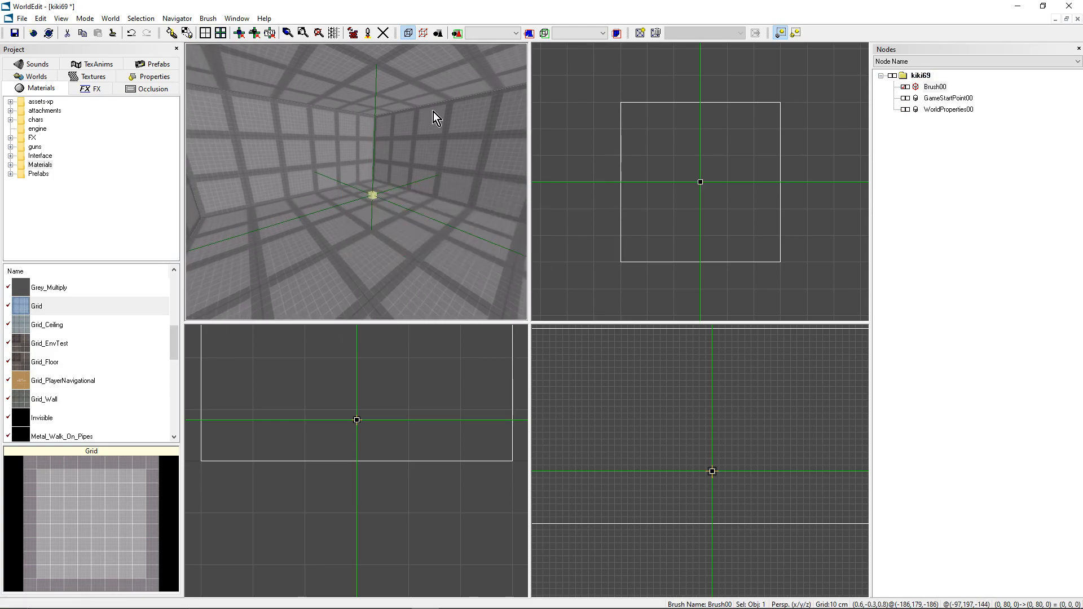
pyautogui.click(433, 112)
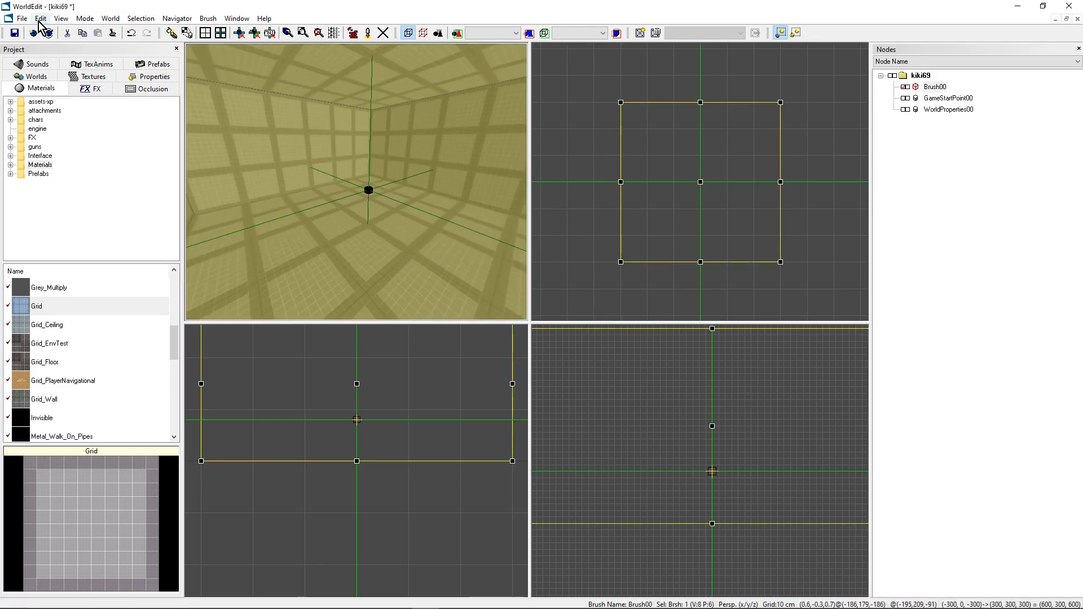
pyautogui.moveTo(356, 181); pyautogui.dragTo(352, 176, button='middle')
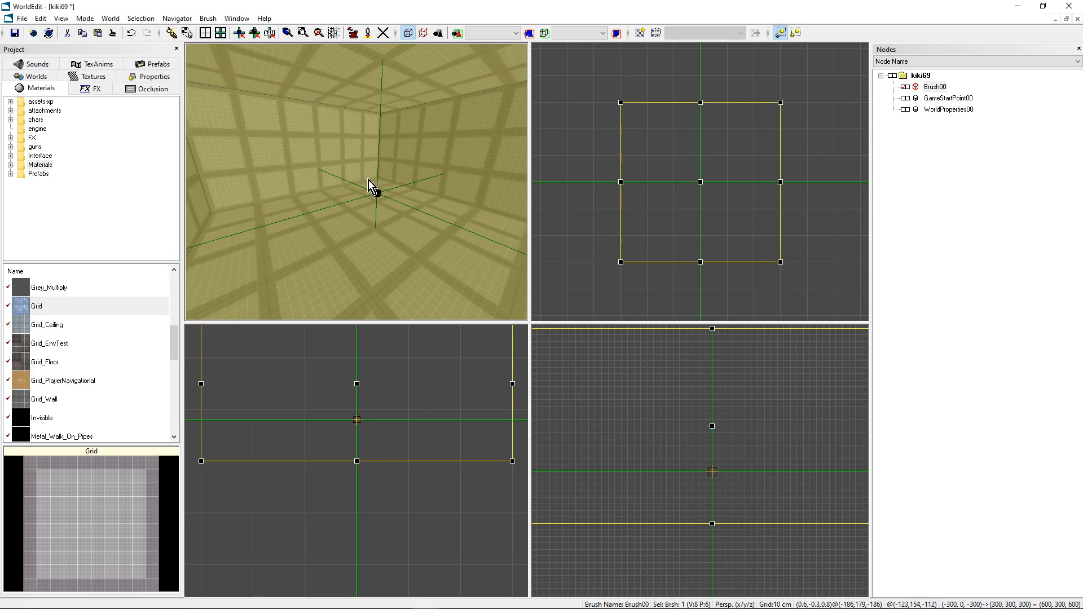
pyautogui.click(41, 18)
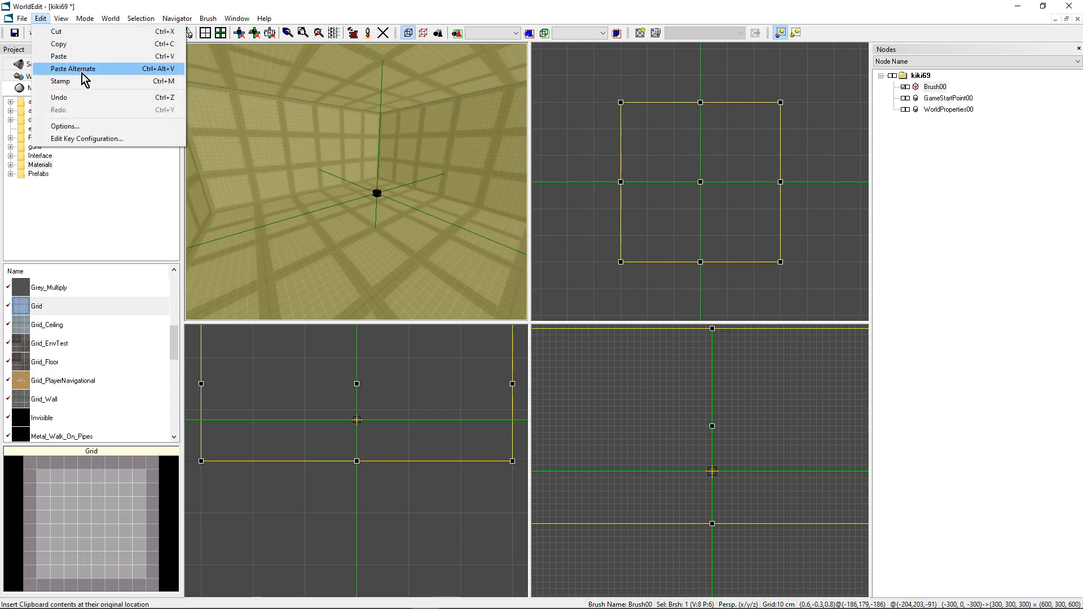
pyautogui.click(391, 161)
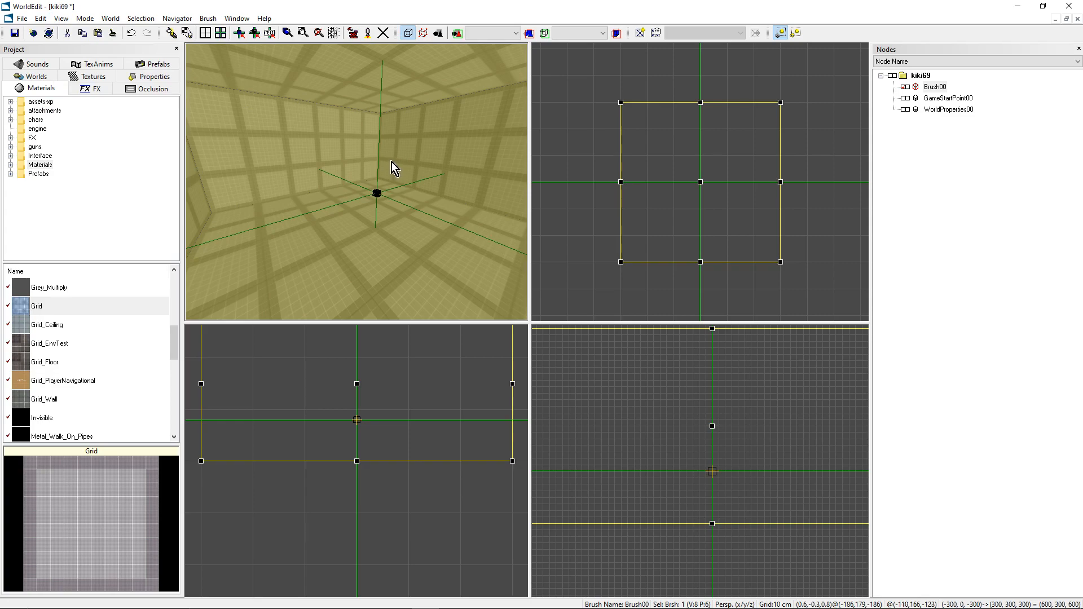
pyautogui.moveTo(392, 161)
pyautogui.mouseDown(button='middle')
pyautogui.moveTo(379, 167)
pyautogui.moveTo(393, 167)
pyautogui.mouseUp(button='middle')
pyautogui.moveTo(744, 190); pyautogui.dragTo(744, 196, button='middle')
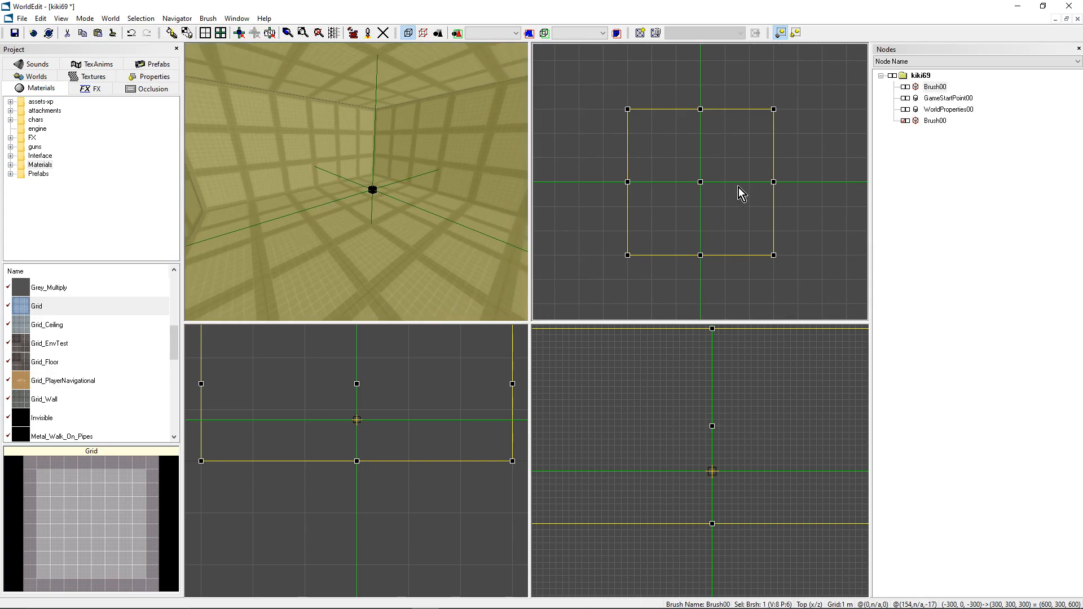
# Set the duplicate brush's type to Sector and save the world
pyautogui.click(151, 78)
pyautogui.click(121, 135)
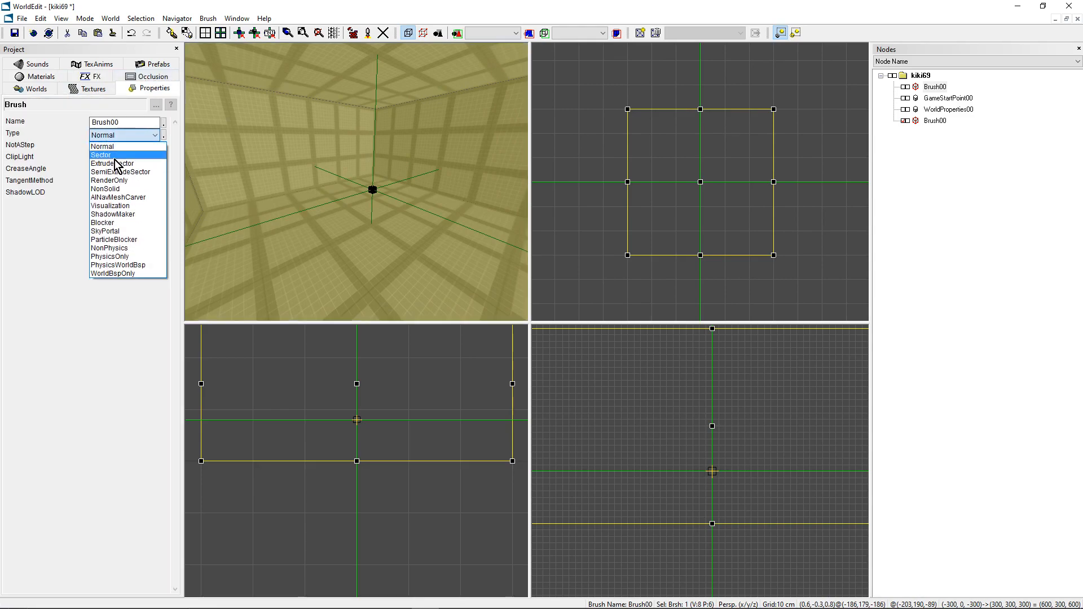
pyautogui.click(115, 151)
pyautogui.moveTo(412, 213); pyautogui.dragTo(408, 212, button='middle')
pyautogui.moveTo(357, 183); pyautogui.dragTo(359, 220, button='middle')
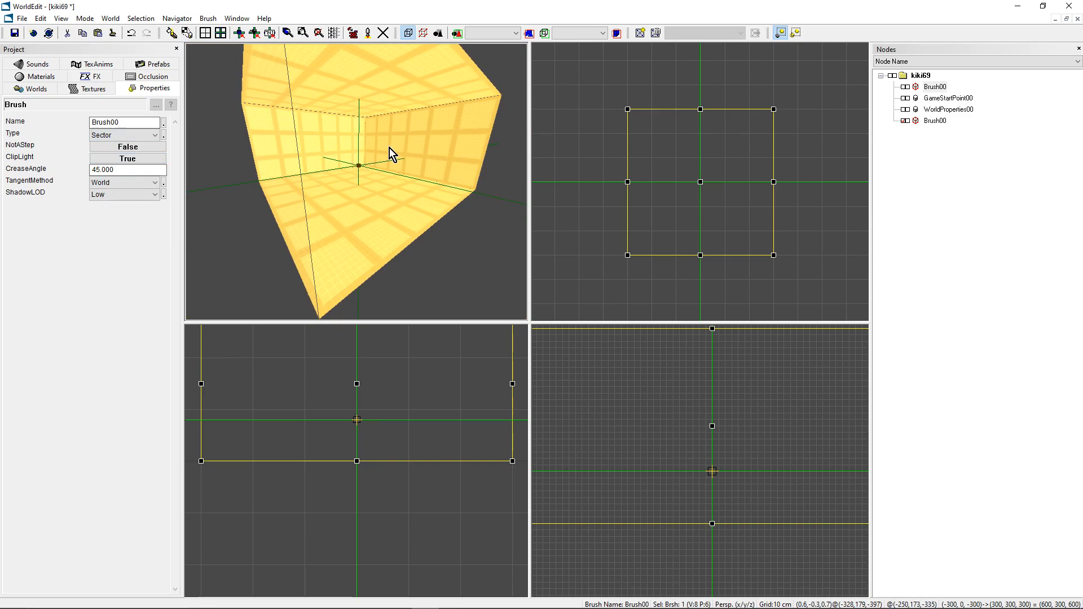
pyautogui.moveTo(389, 148); pyautogui.dragTo(356, 163, button='middle')
pyautogui.hotkey('ctrl', 's')
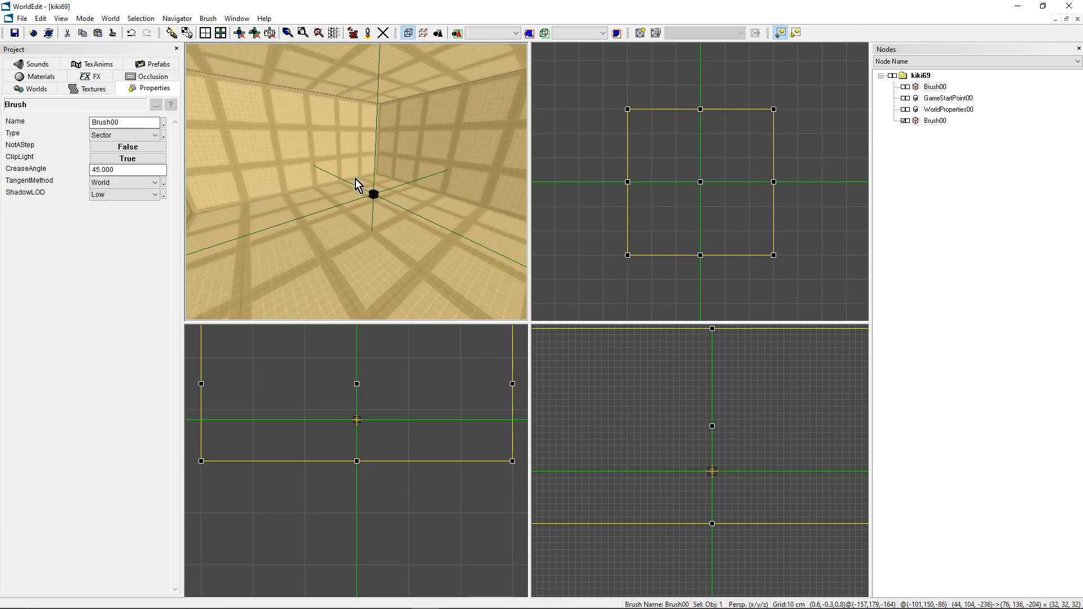
# Add a LightPoint object near the ceiling on the room's centre axis, at a height of 210
pyautogui.moveTo(355, 178); pyautogui.dragTo(351, 187, button='middle')
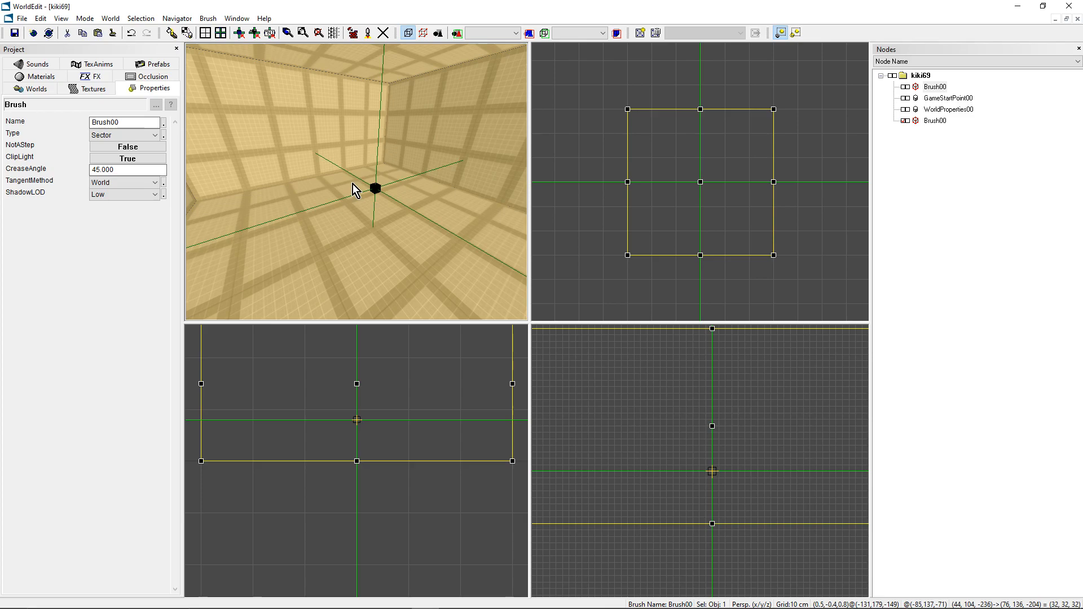
pyautogui.scroll(-2, 727, 434)
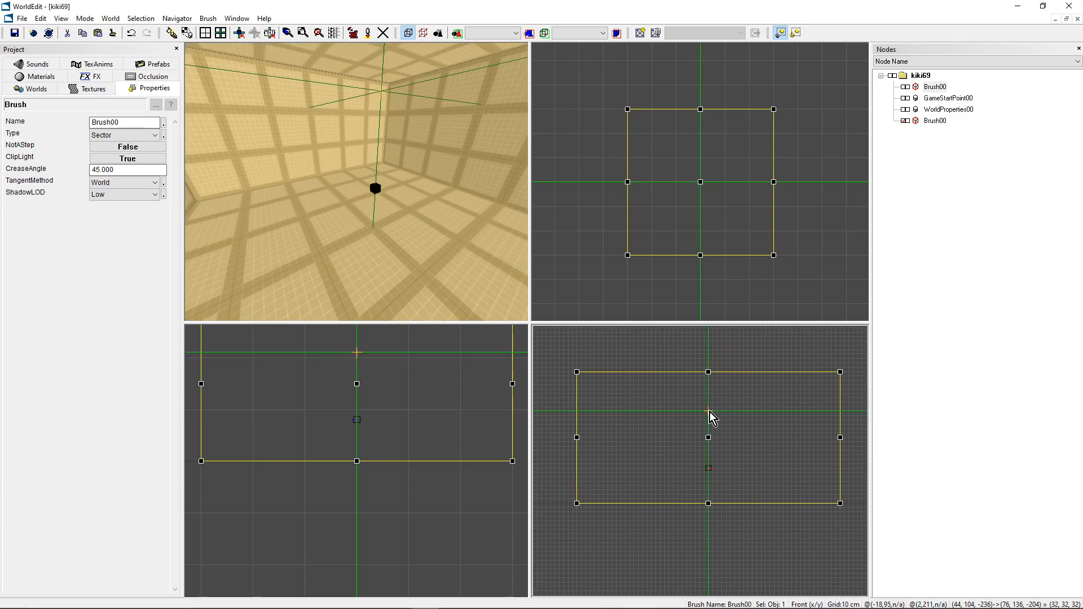
pyautogui.hotkey('ctrl', 'k')
pyautogui.scroll(-16, 492, 321)
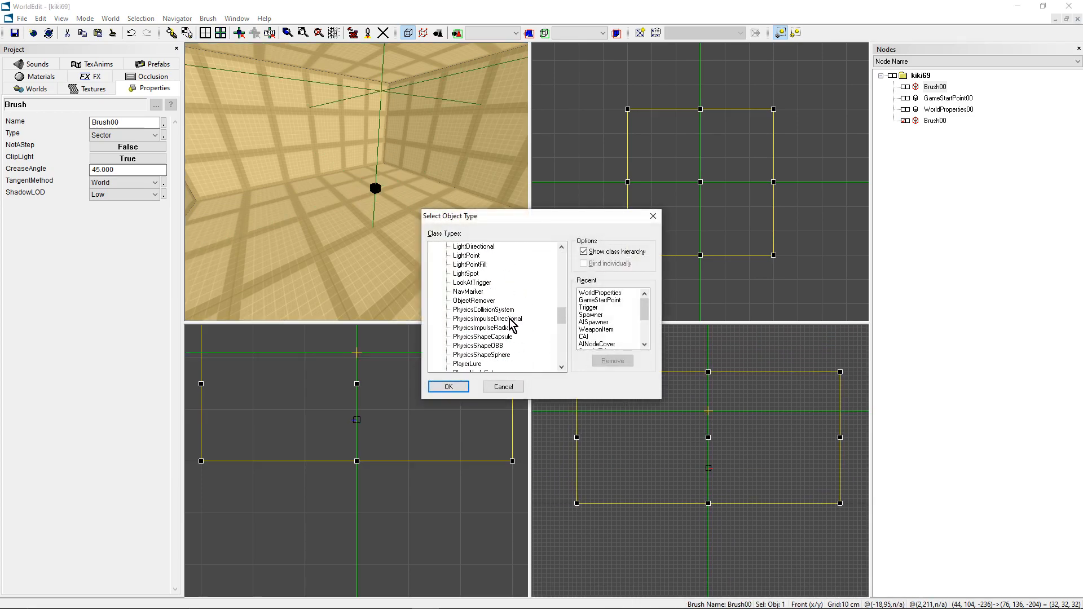
pyautogui.scroll(3, 510, 332)
pyautogui.click(473, 336)
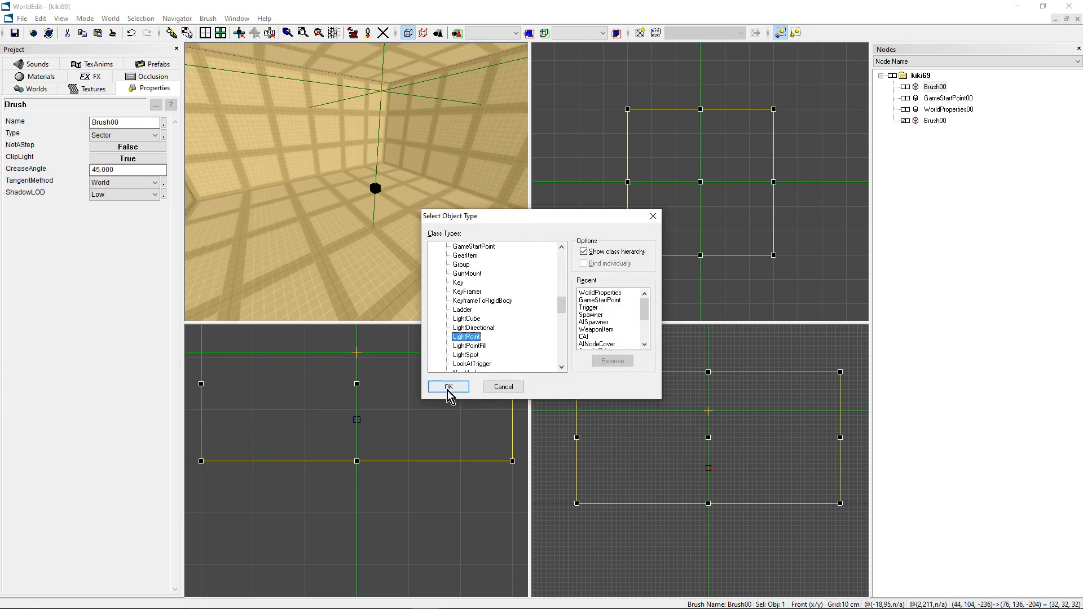
pyautogui.click(449, 386)
# Set the point light's intensity scale to 2 and its light radius to 600
pyautogui.moveTo(372, 237); pyautogui.dragTo(351, 205, button='right')
pyautogui.click(121, 275)
pyautogui.doubleClick(121, 275)
pyautogui.write('2')
pyautogui.doubleClick(124, 229)
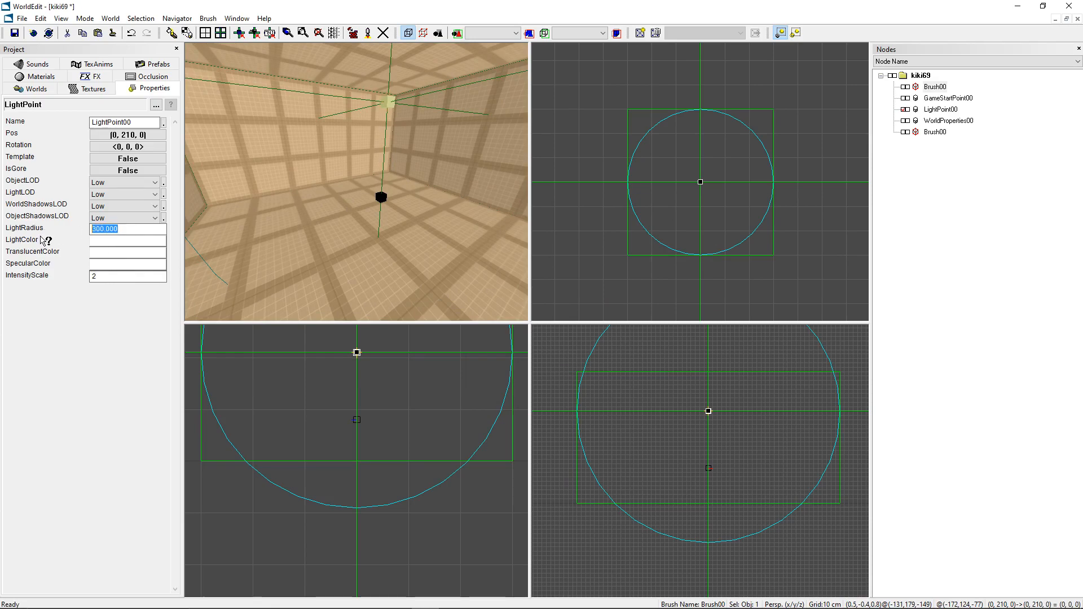
pyautogui.write('6')
pyautogui.press('Return')
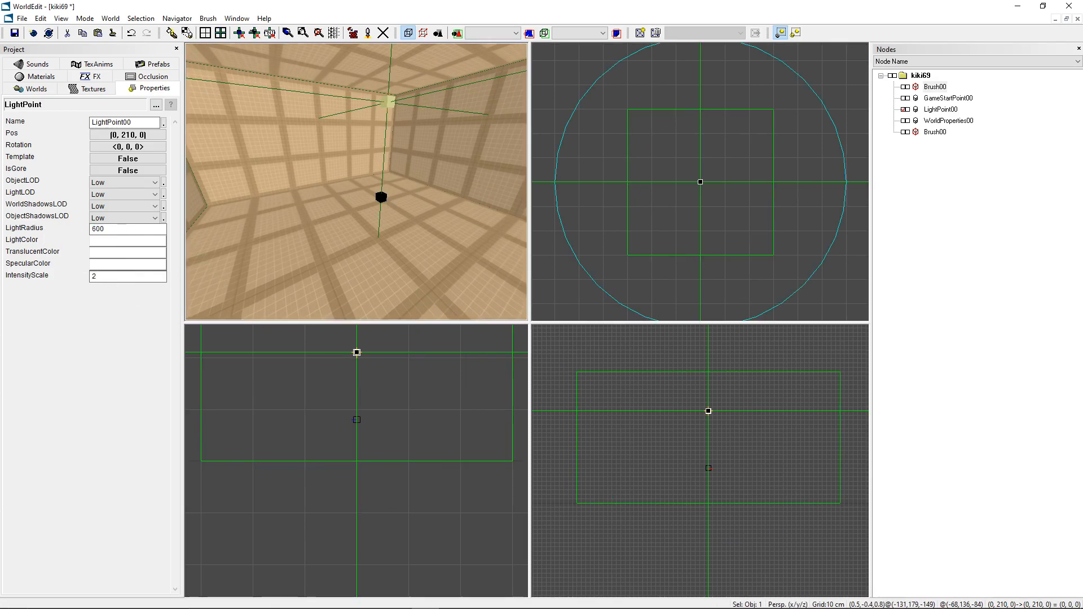
# Process the world through to packing and close the processing report
pyautogui.moveTo(380, 96); pyautogui.dragTo(397, 96, button='middle')
pyautogui.click(354, 34)
pyautogui.click(500, 333)
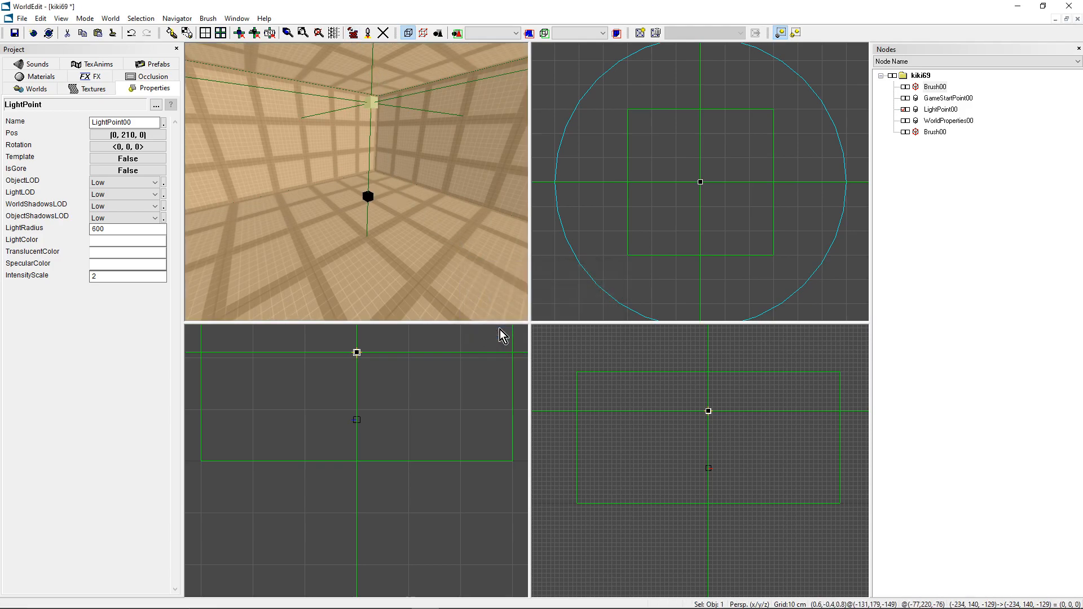
pyautogui.click(622, 441)
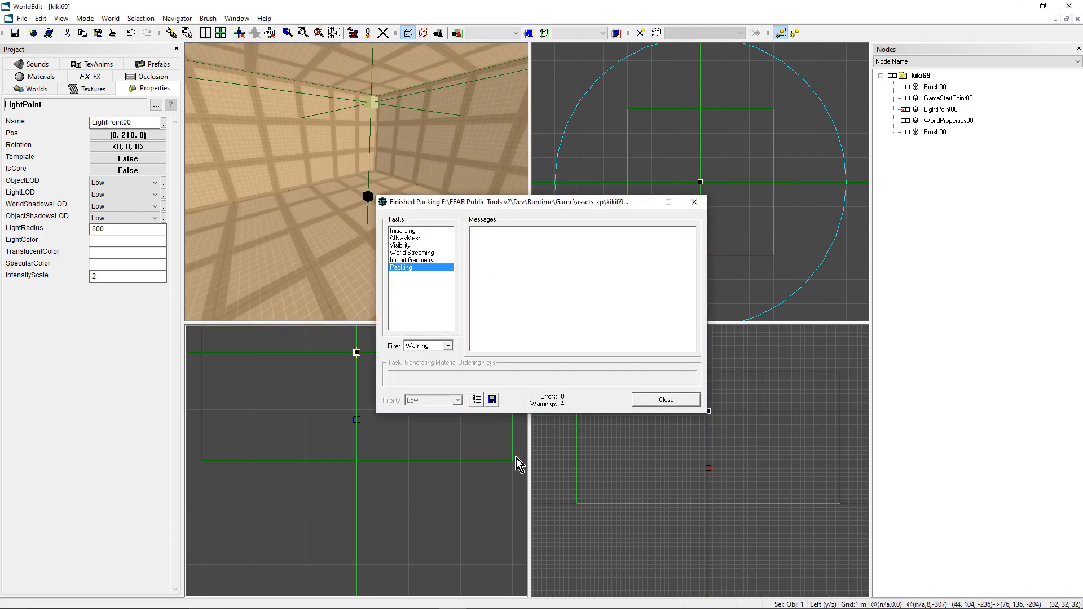
pyautogui.click(677, 397)
# Run the packed world in F.E.A.R. to check the lit room, and pause the game
pyautogui.moveTo(339, 218); pyautogui.dragTo(326, 213, button='middle')
pyautogui.click(370, 38)
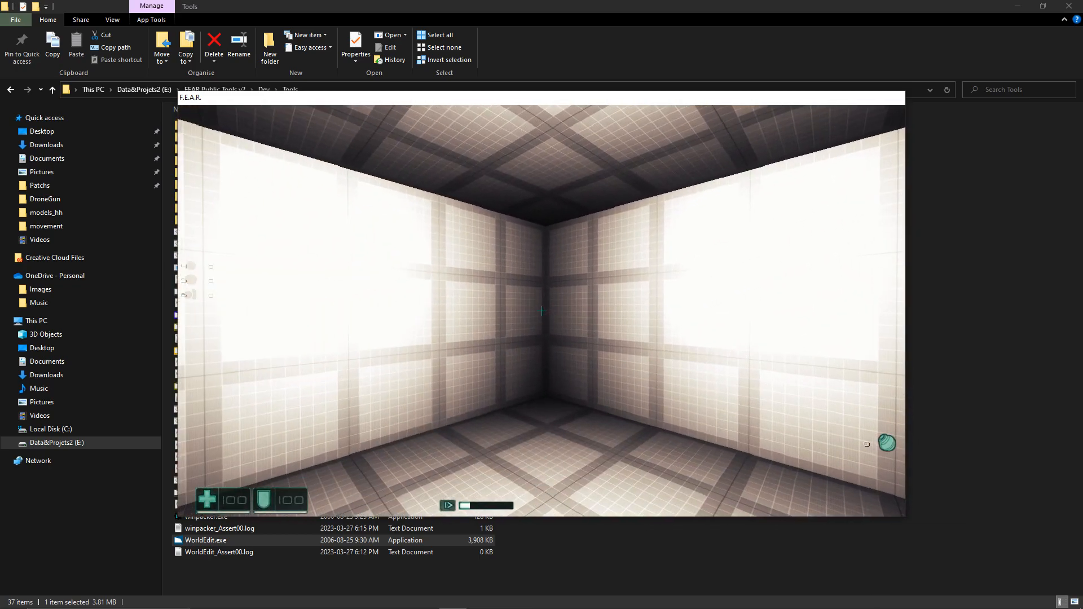
pyautogui.press('Escape')
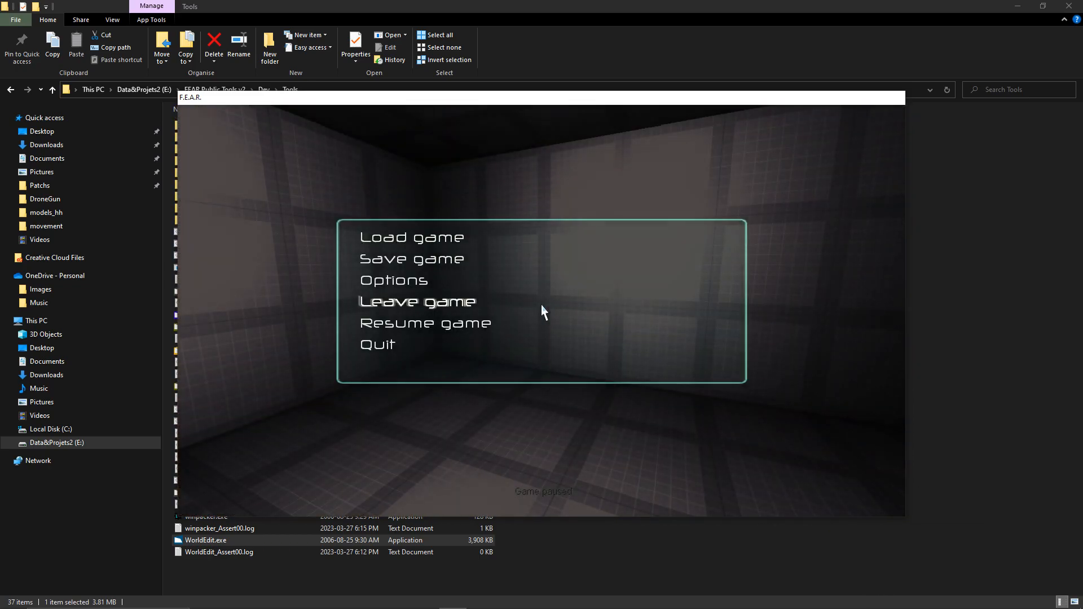